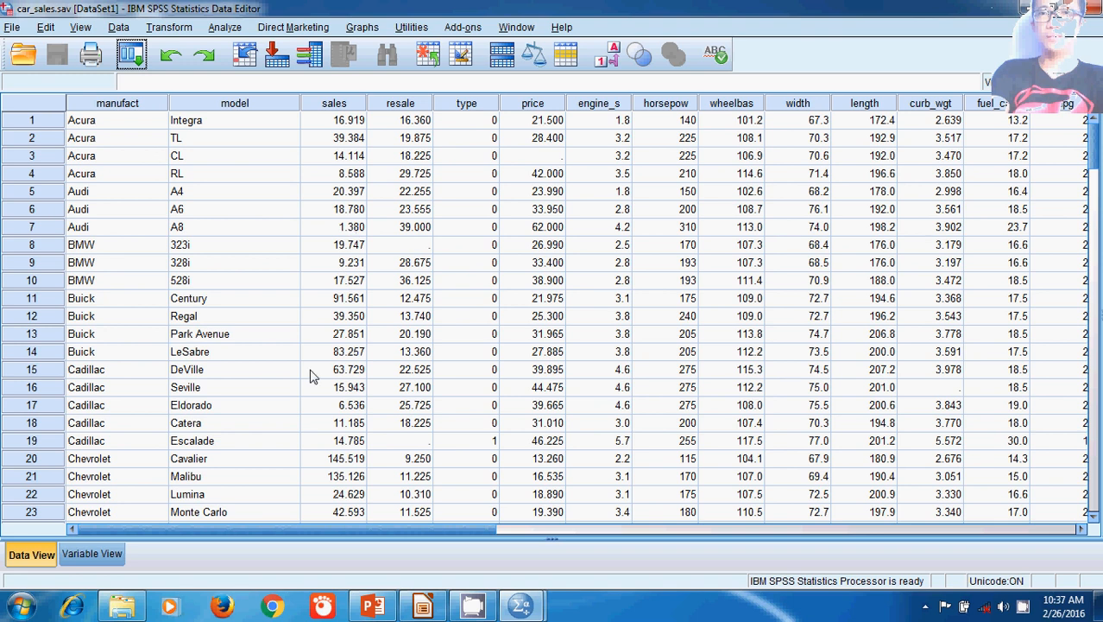
Step: Display the variable definitions of the car sales dataset and widen the Label column to fit the full label texts
click(93, 557)
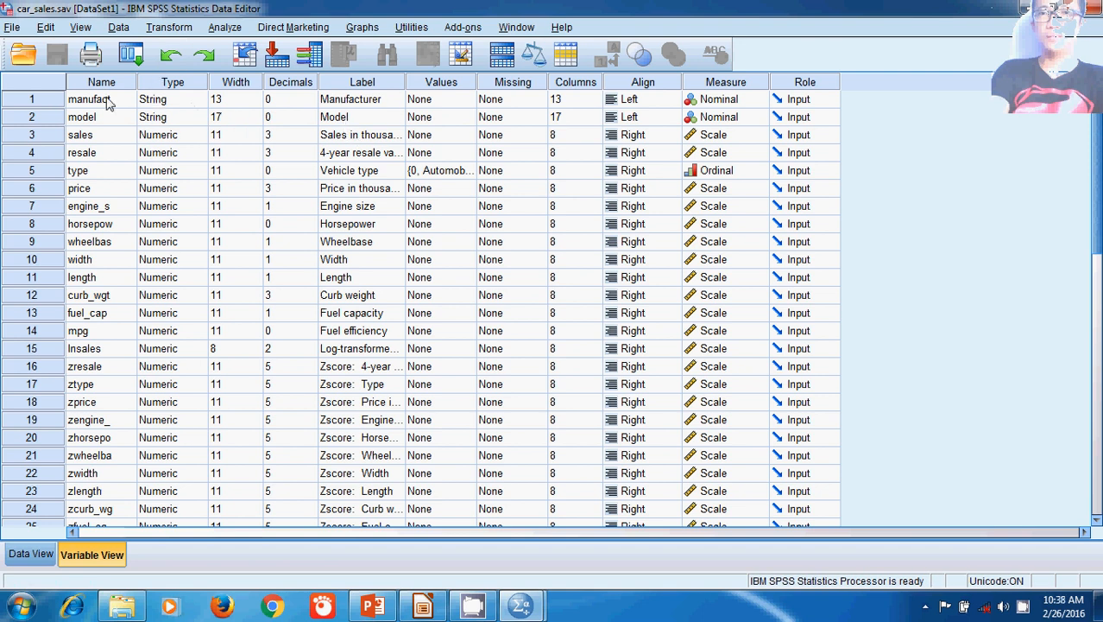
click(31, 553)
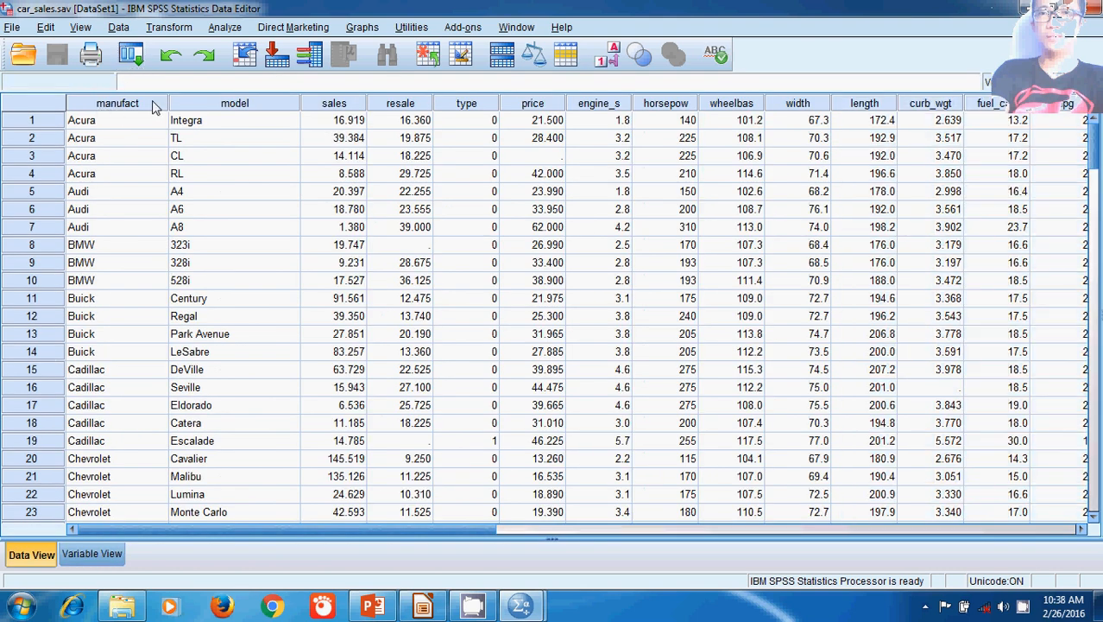
click(91, 554)
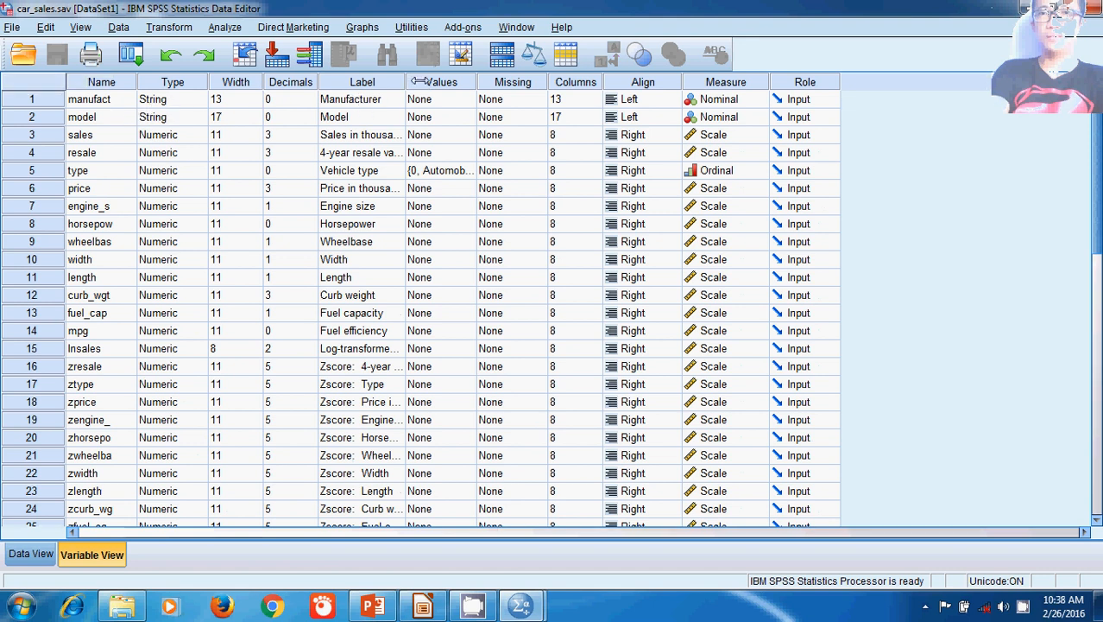
drag(404, 81, 489, 81)
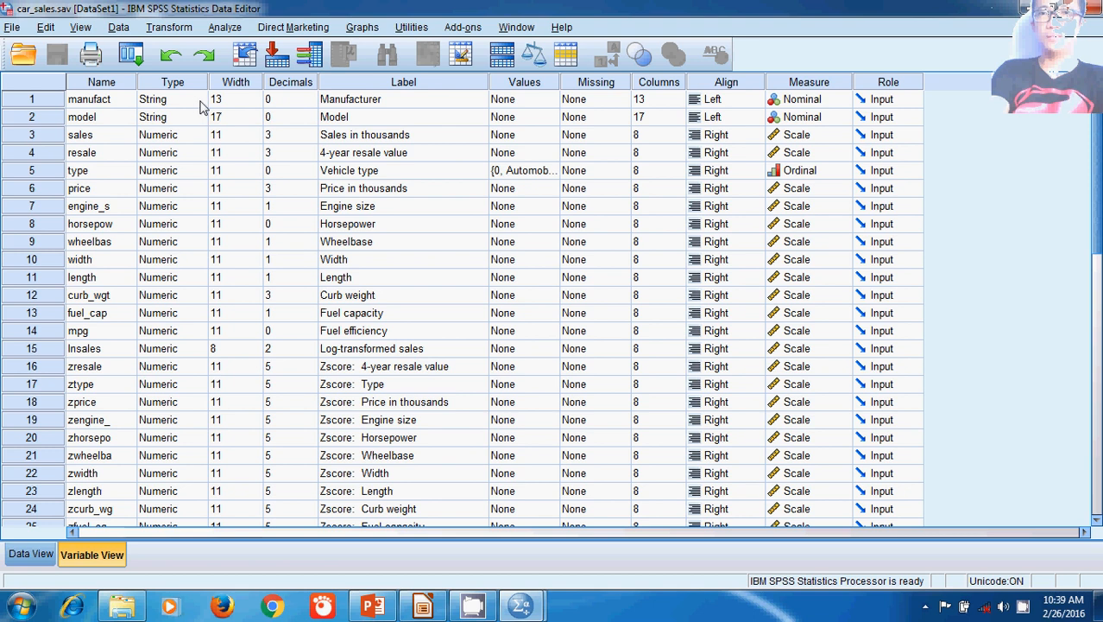
Step: Examine the variable type options for the manufact variable and leave them without applying changes
click(200, 102)
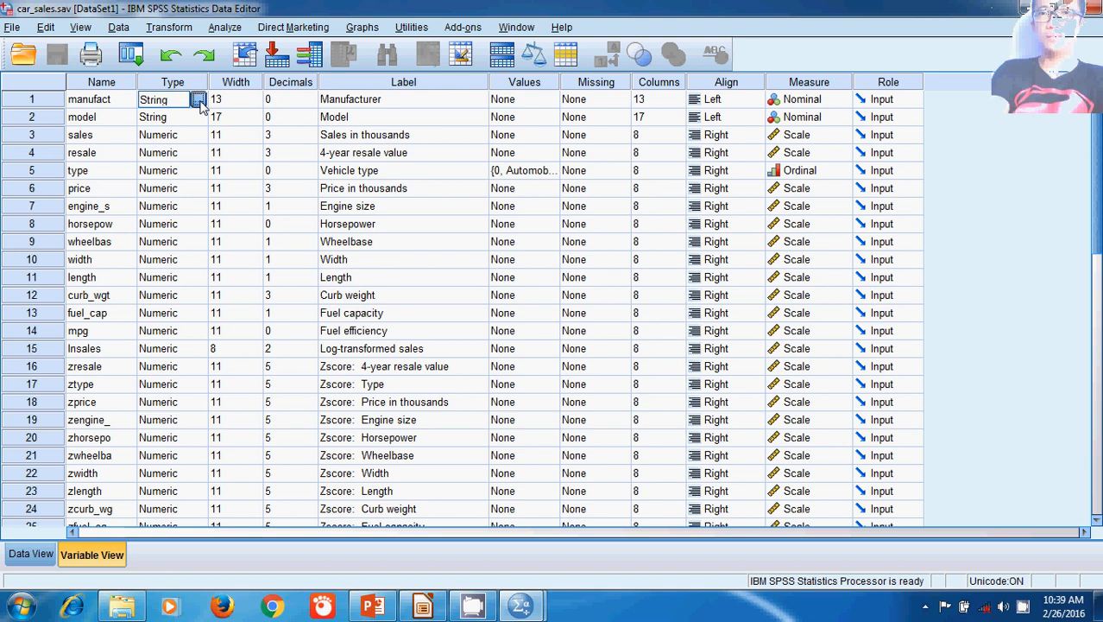
click(201, 100)
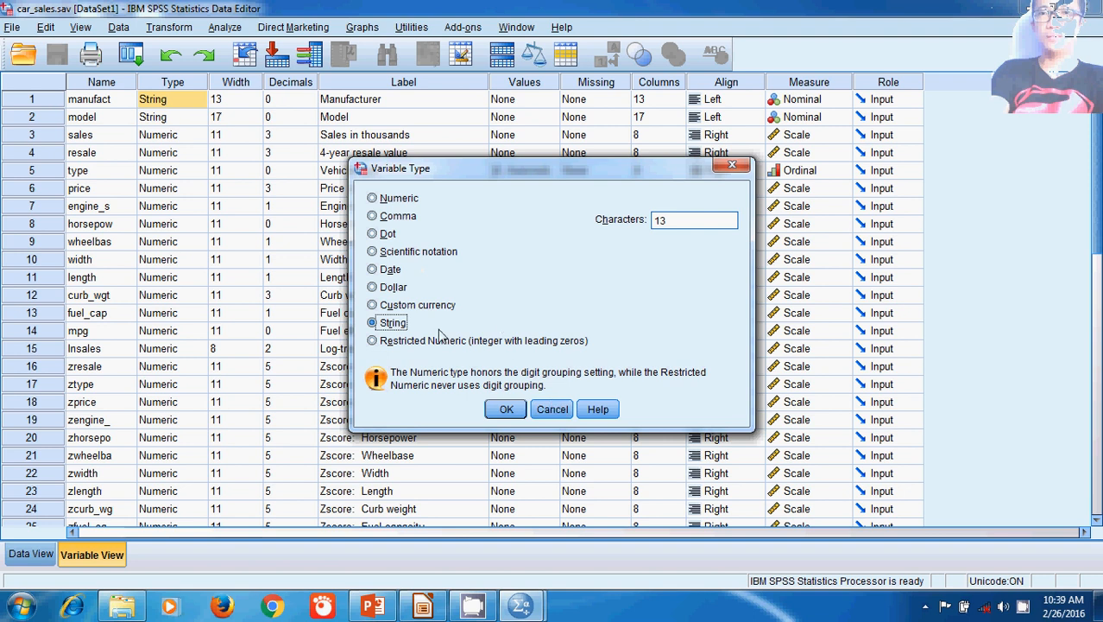
click(550, 409)
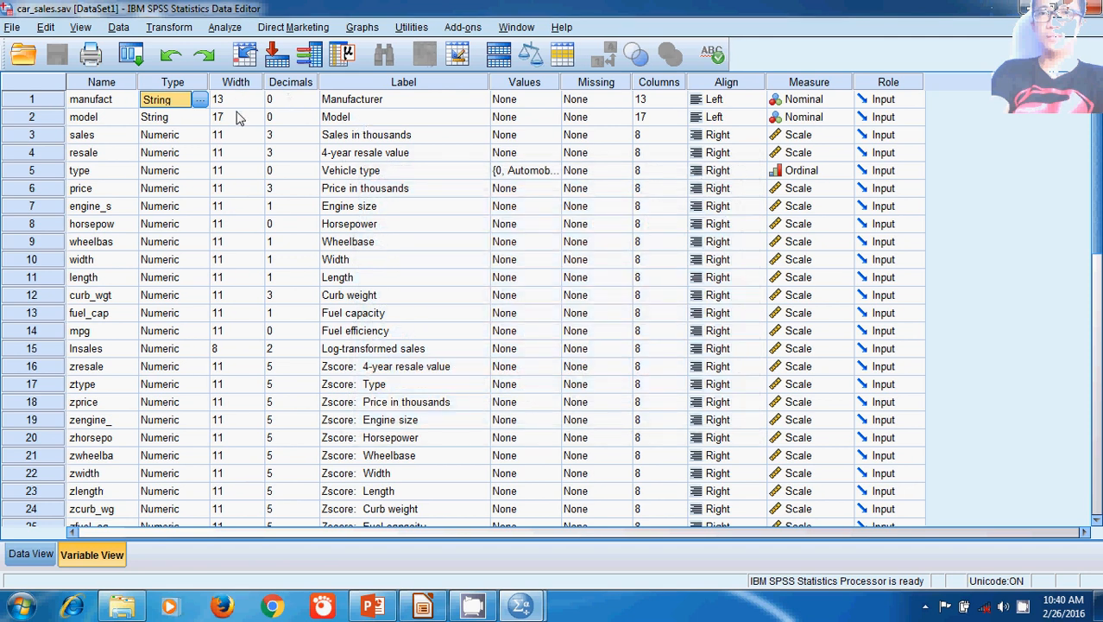
Step: Set the number of decimals for the sales variable to 1
click(314, 139)
click(313, 139)
click(313, 139)
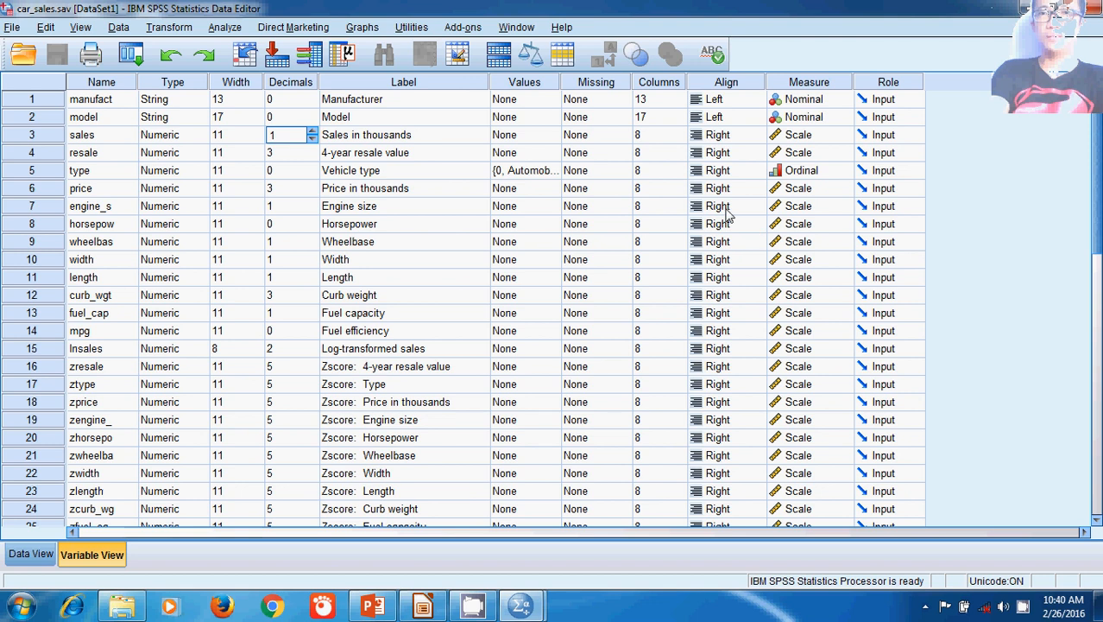
Step: Examine the value labels defined for the vehicle type variable and close them without changes
click(556, 172)
click(552, 171)
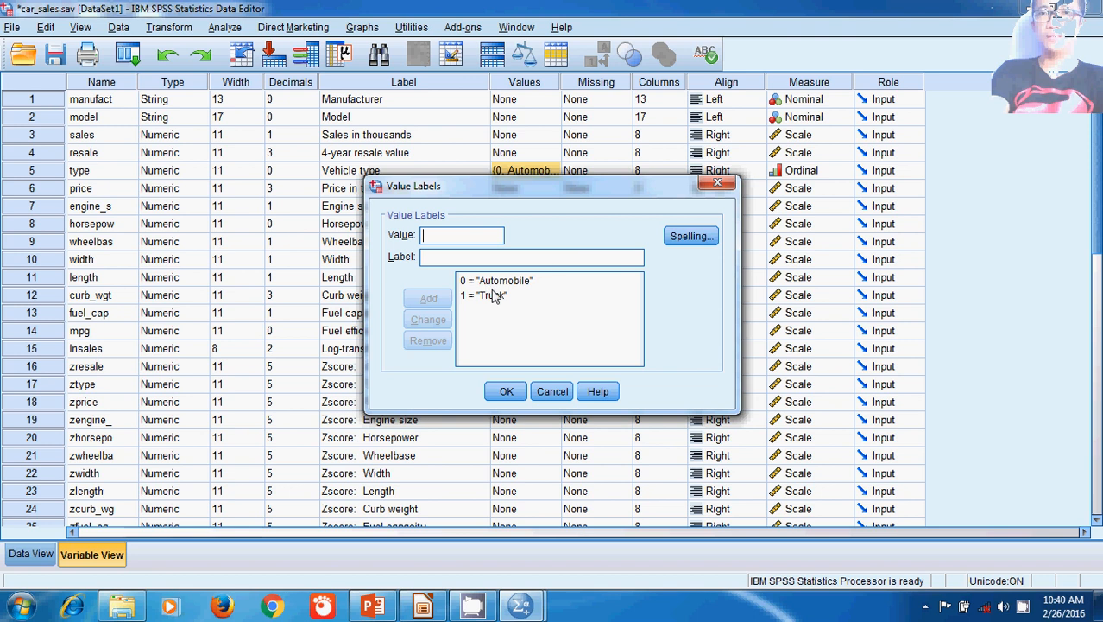
click(721, 184)
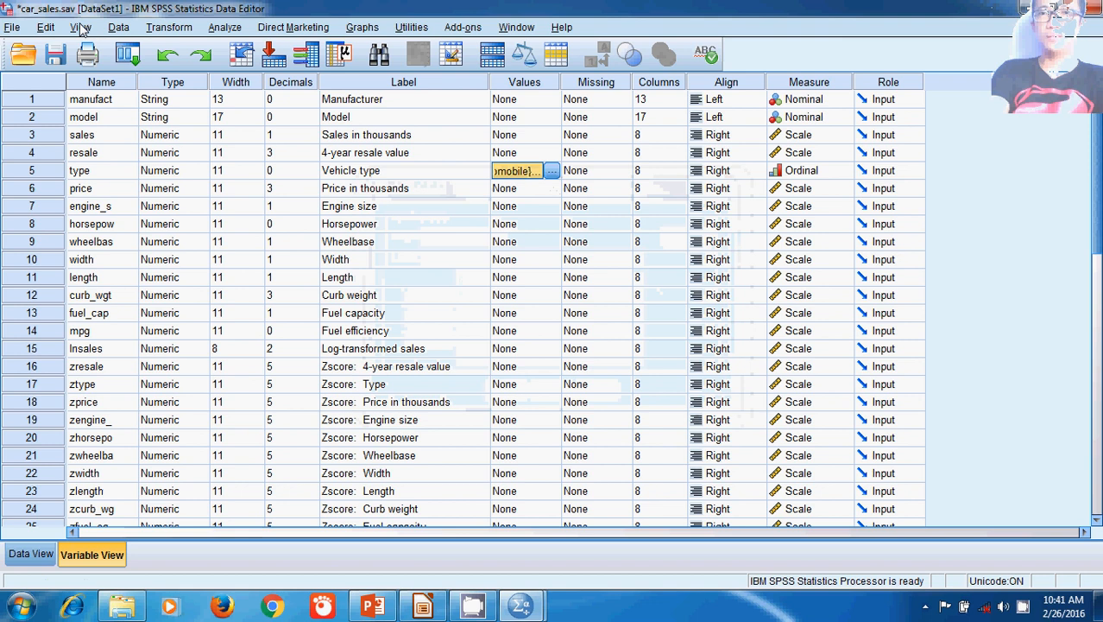
Step: Display value labels instead of codes in the data grid and widen the type column
click(12, 29)
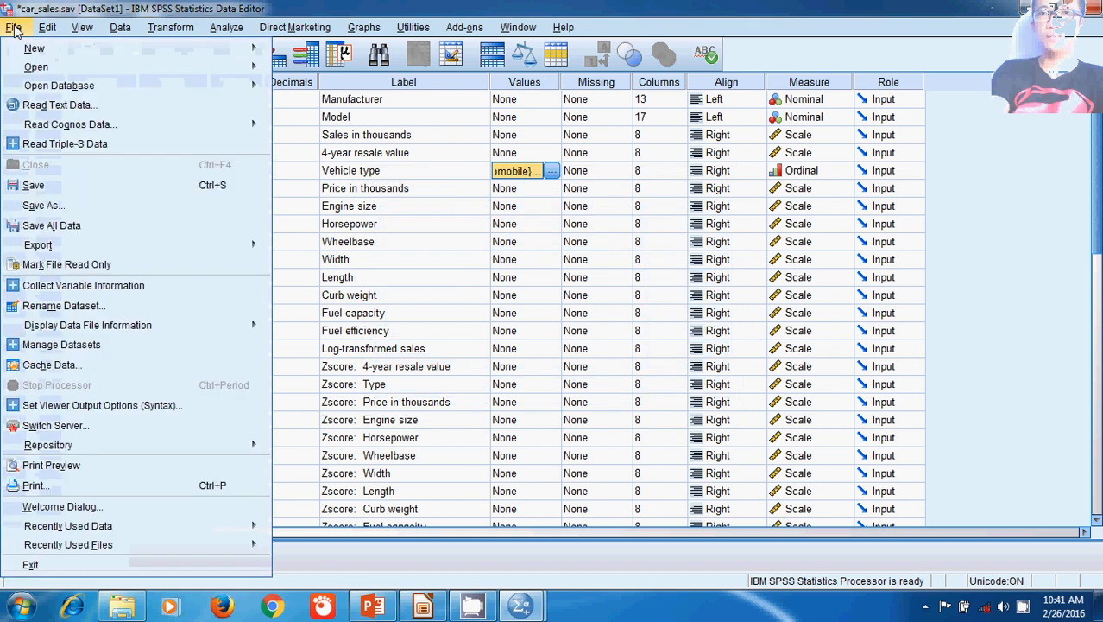
click(12, 29)
click(31, 554)
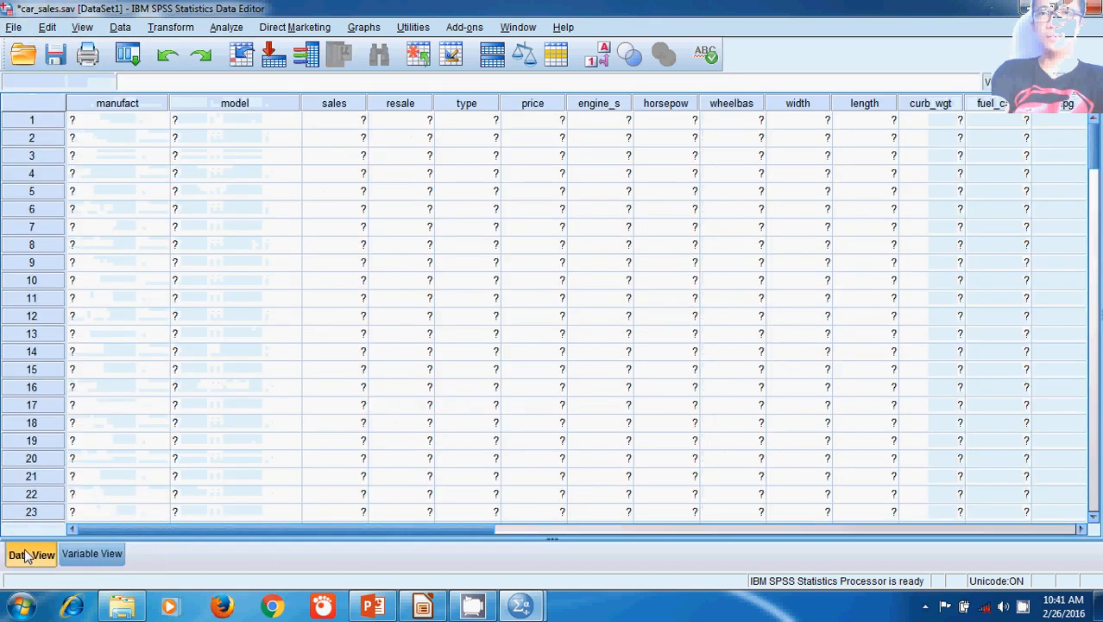
click(82, 26)
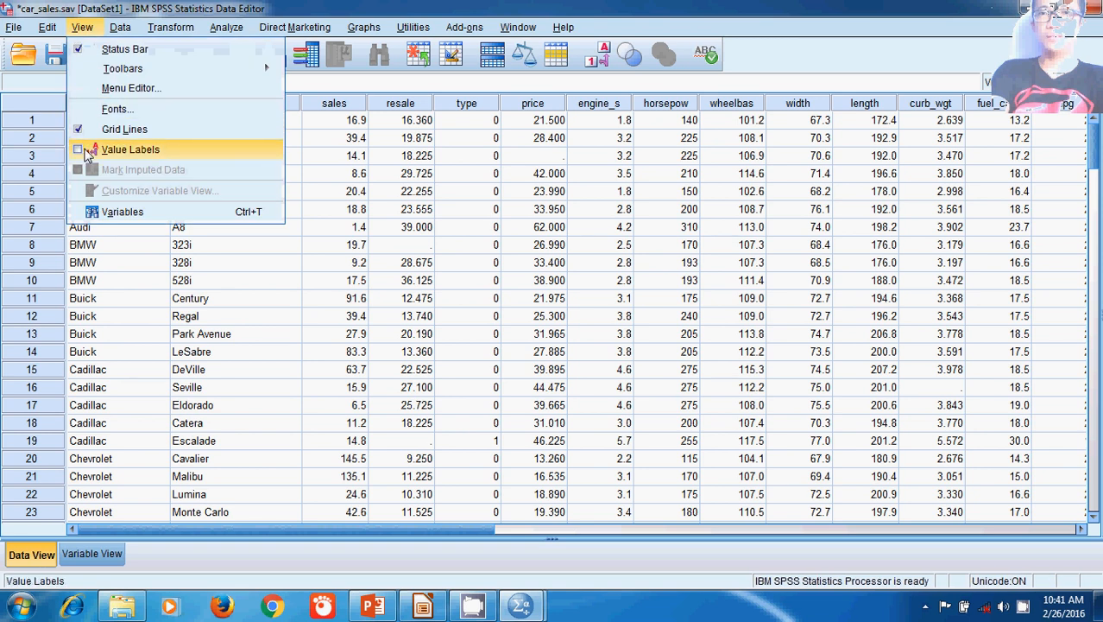
click(86, 153)
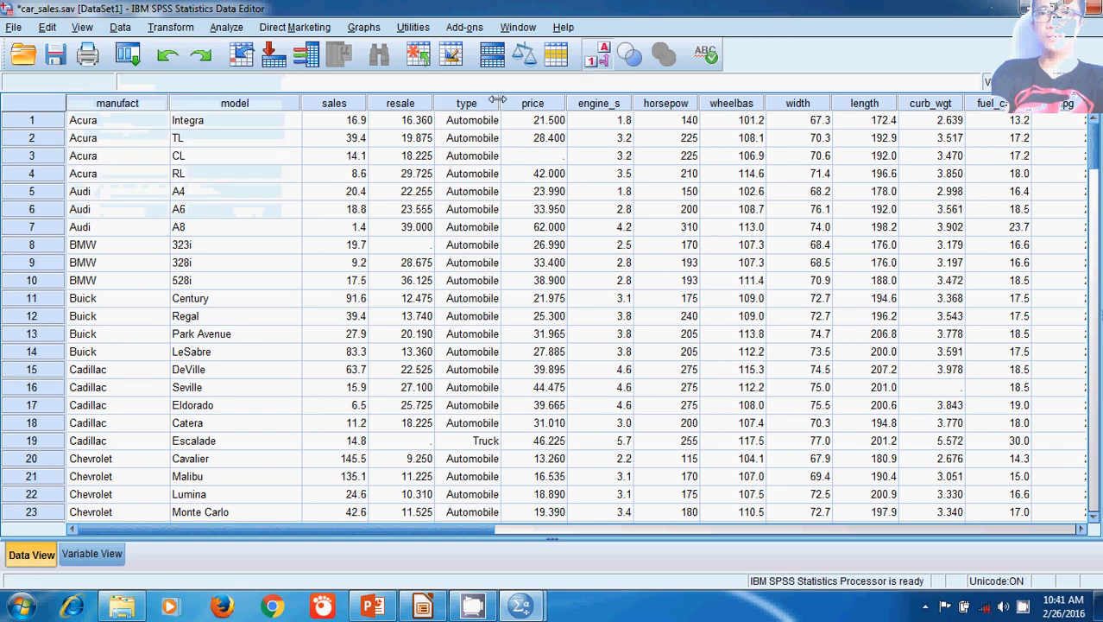
drag(501, 100, 615, 100)
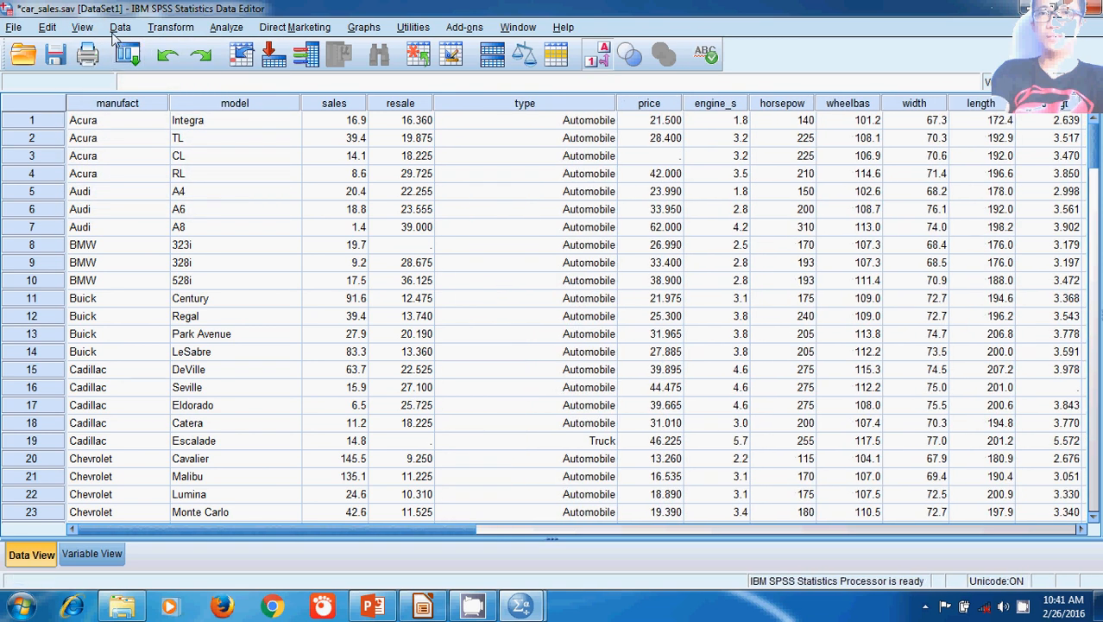
Step: Switch the data grid back to numeric codes by hiding value labels, and return to the variable definitions
click(79, 29)
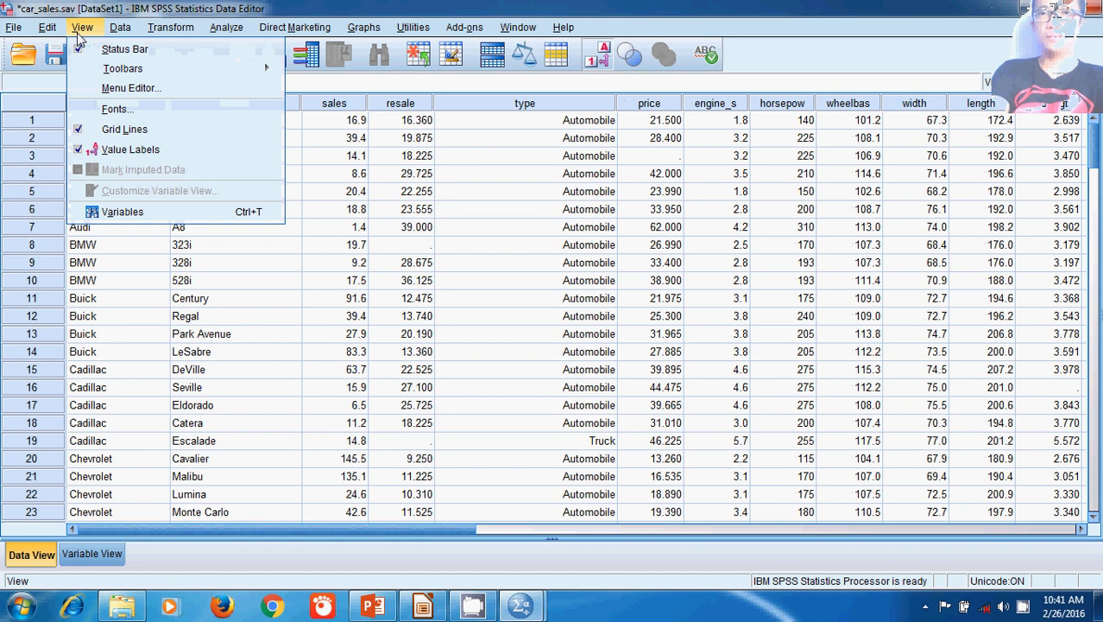
click(87, 150)
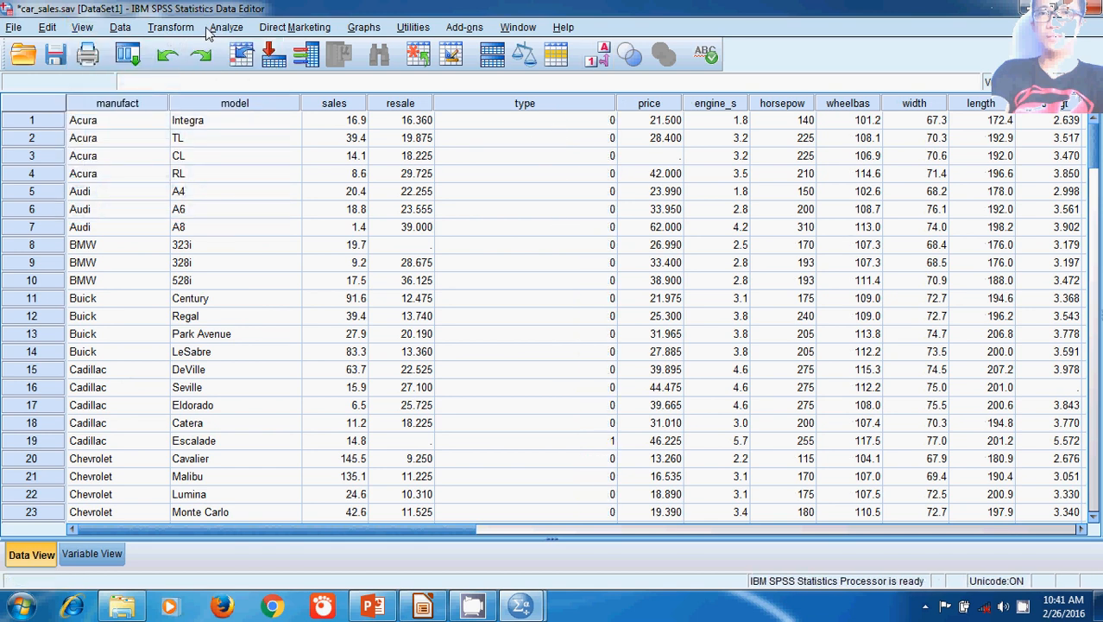
click(110, 554)
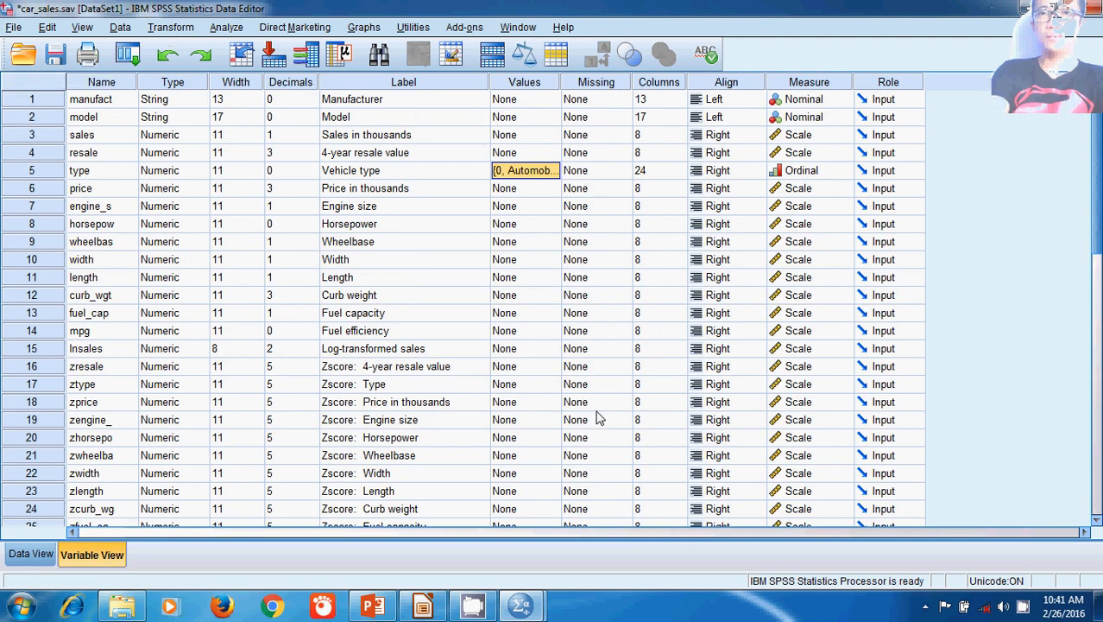
Step: Examine the measurement levels available for the manufact variable and keep Nominal
scroll(596, 414, down, 5)
scroll(592, 400, up, 5)
click(823, 105)
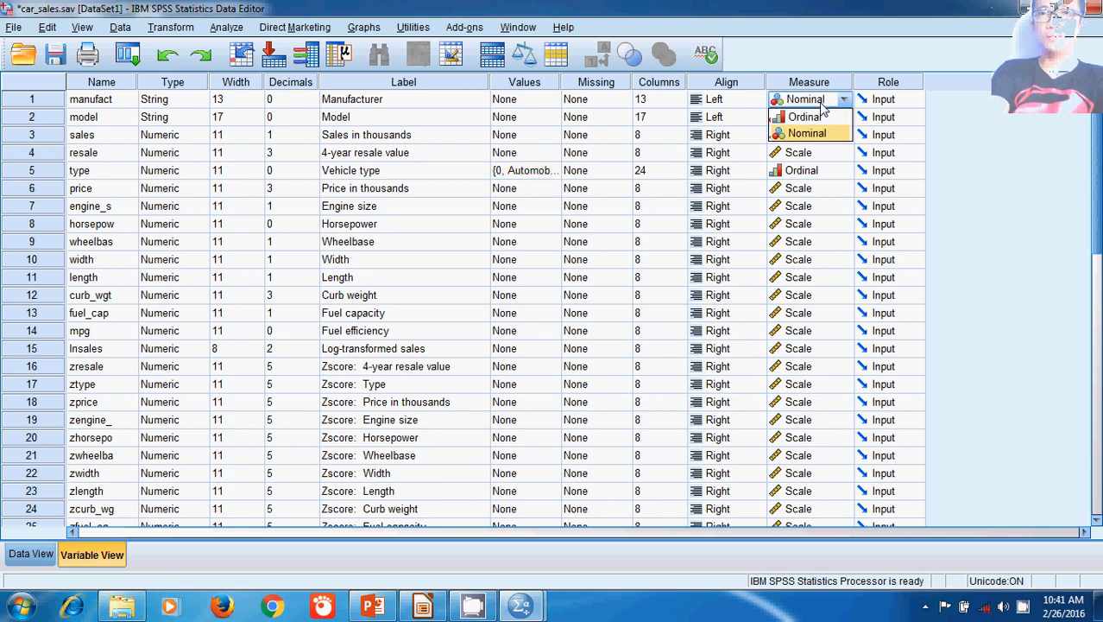
click(851, 103)
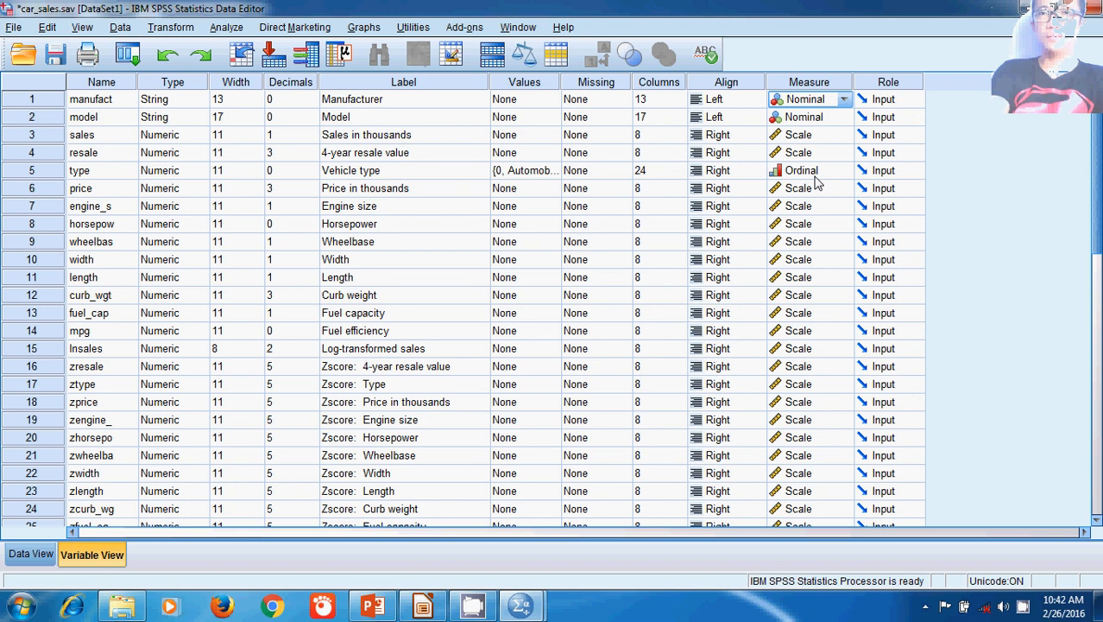
Step: Review the value labels of the type variable again and close them without editing
click(542, 176)
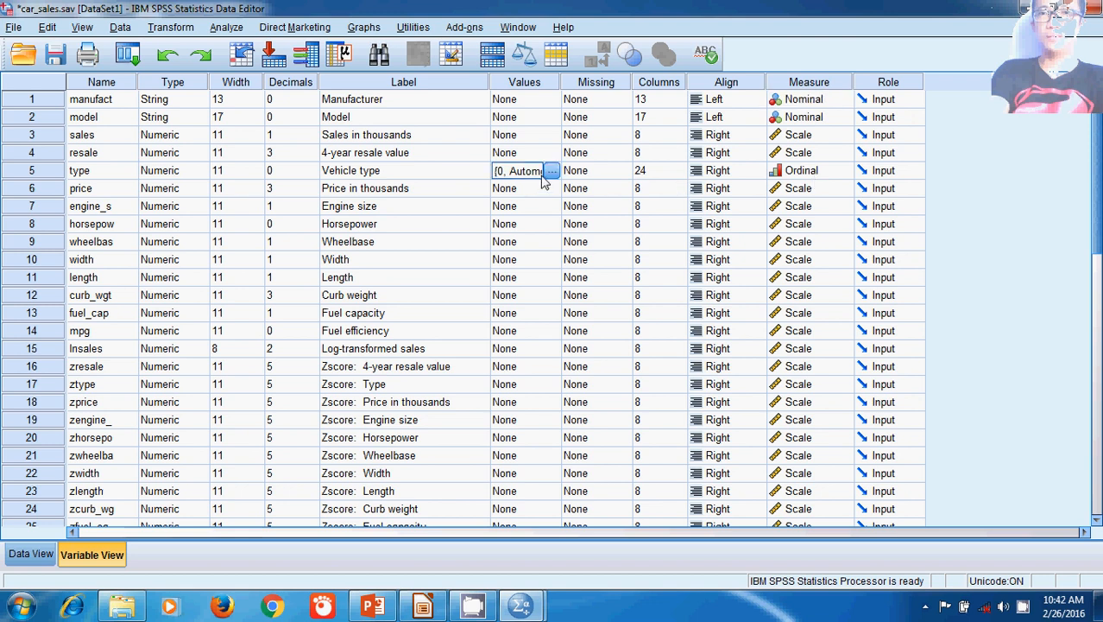
click(551, 171)
click(716, 181)
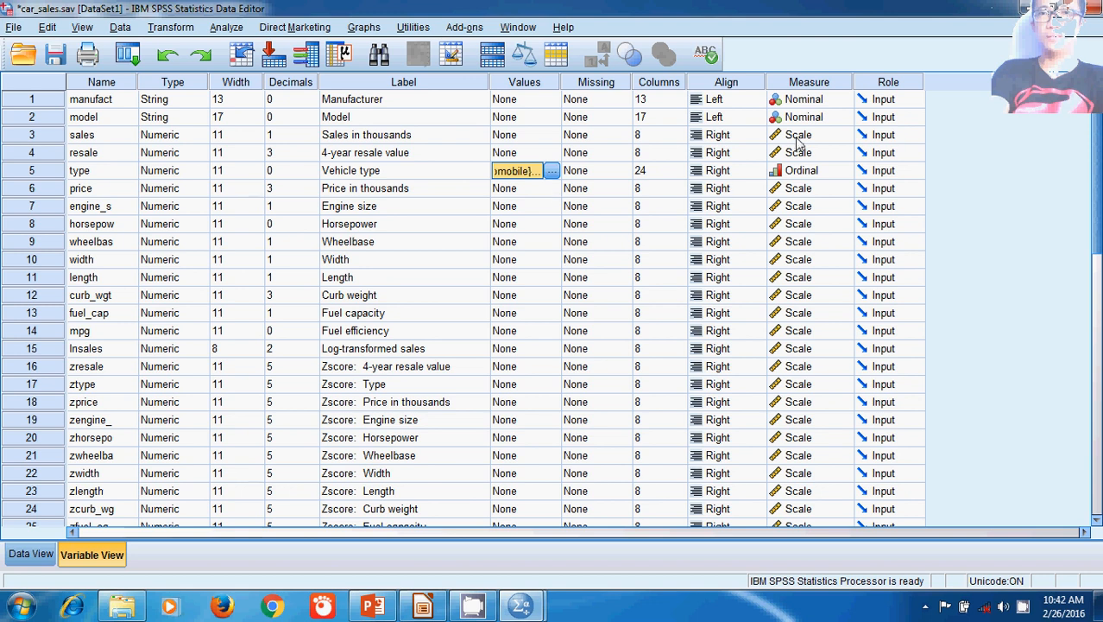
Step: Check the measurement levels available for the sales variable and keep Scale
click(799, 137)
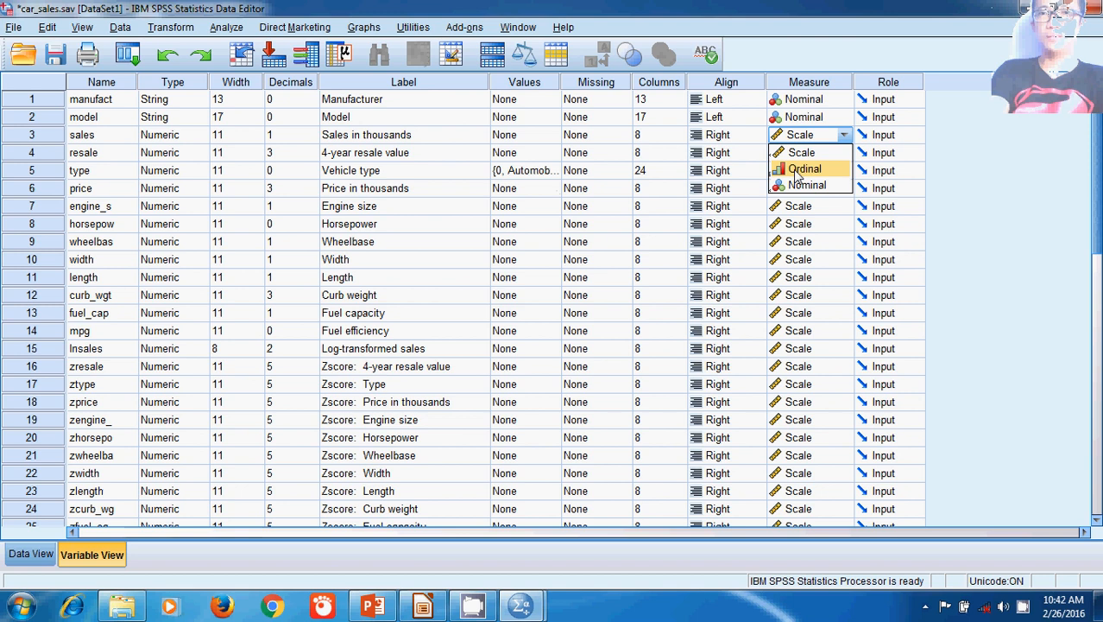
click(799, 156)
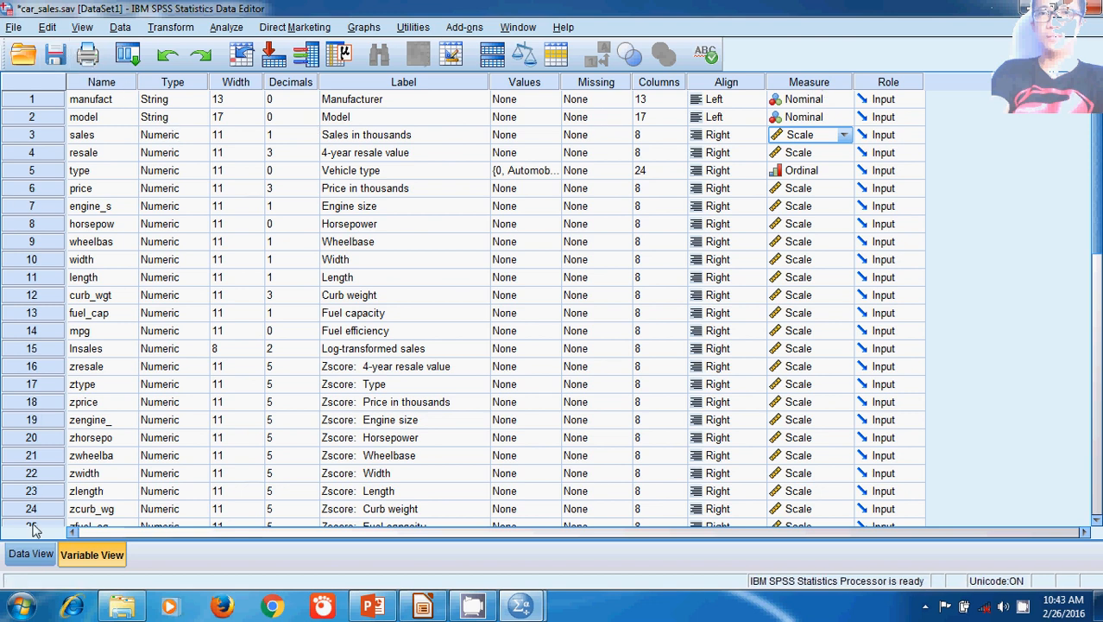
Step: Examine the file formats offered for saving the dataset under another type, and close the dialog without saving
click(13, 27)
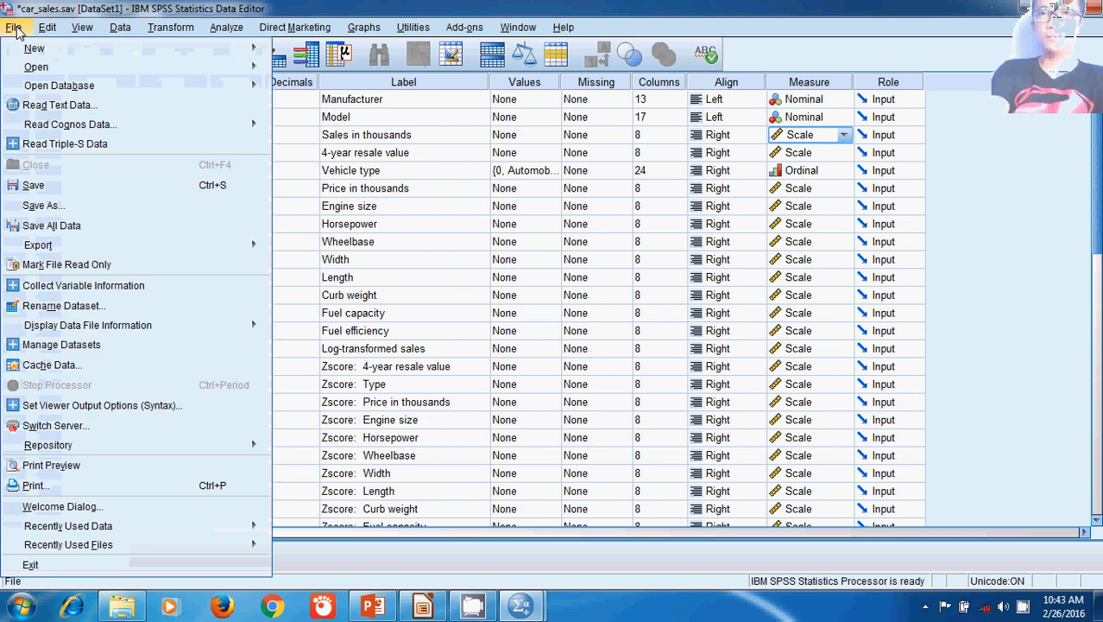
mouse_move(24, 50)
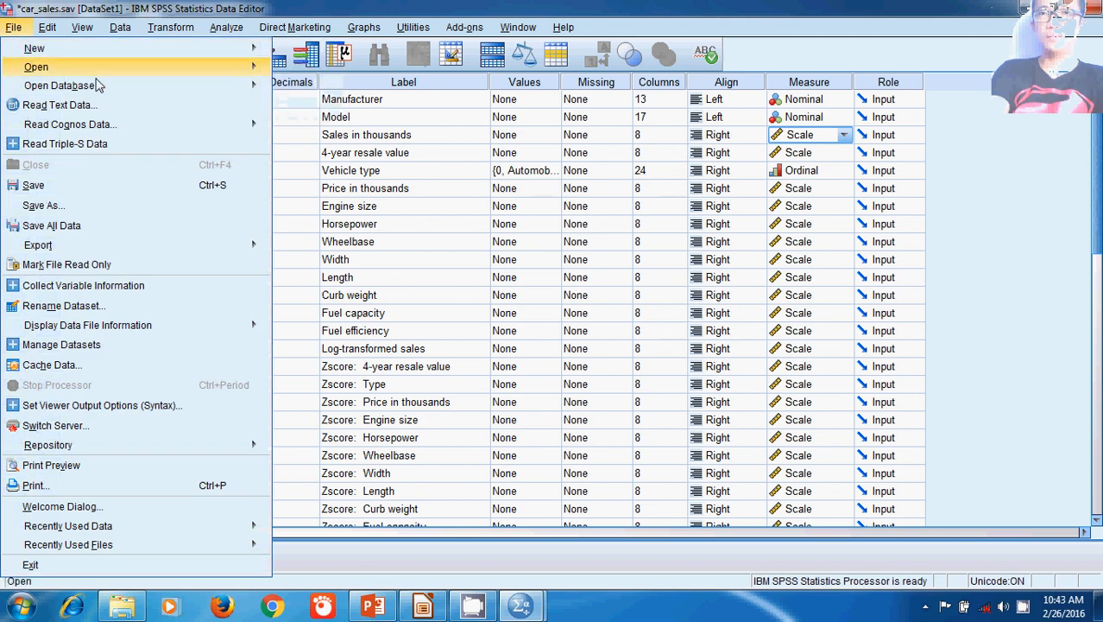
mouse_move(240, 75)
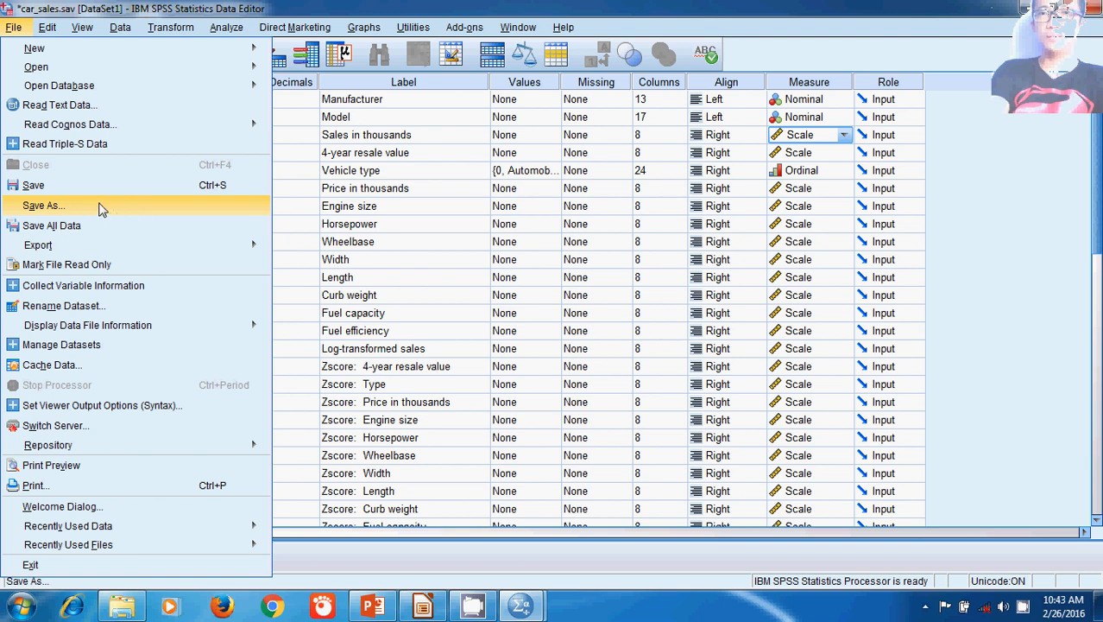
click(99, 209)
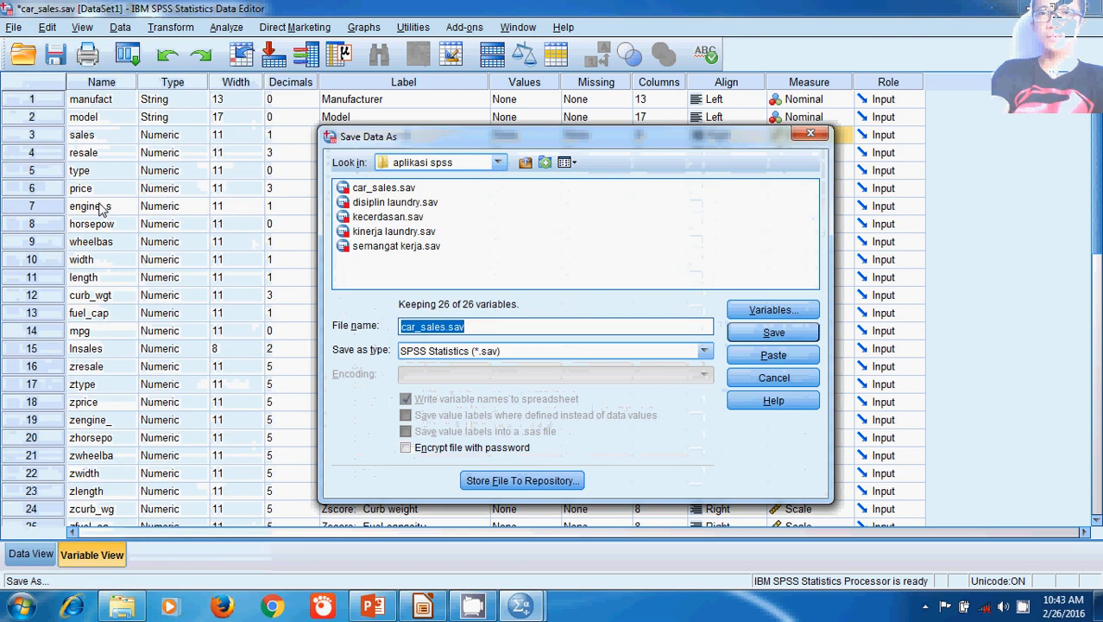
click(704, 350)
scroll(561, 415, down, 5)
scroll(552, 405, up, 2)
scroll(555, 413, up, 2)
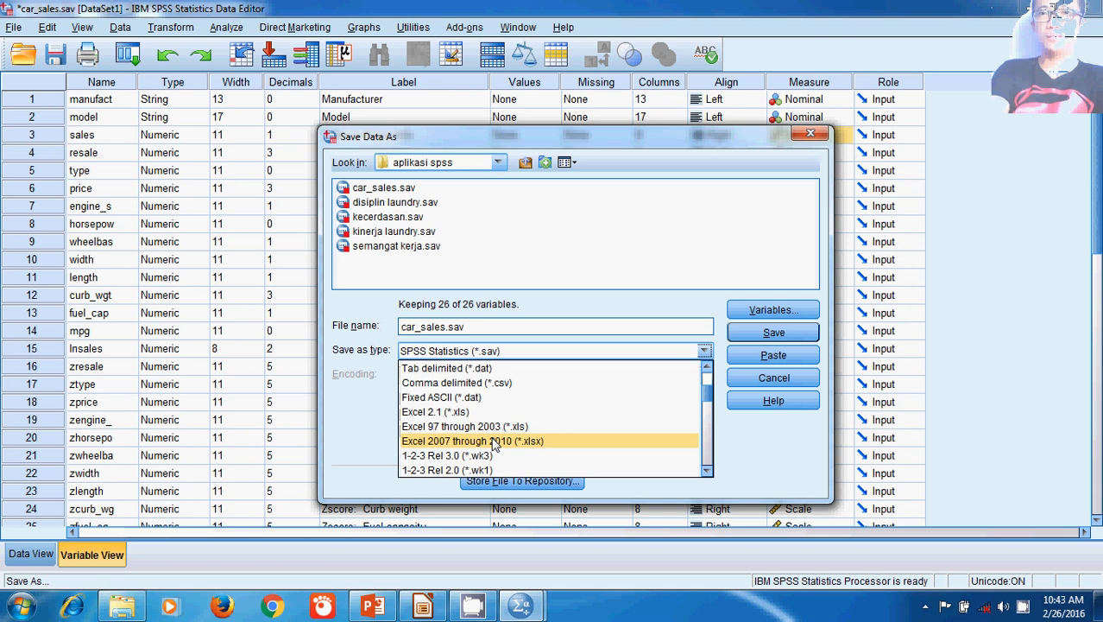
scroll(493, 453, down, 10)
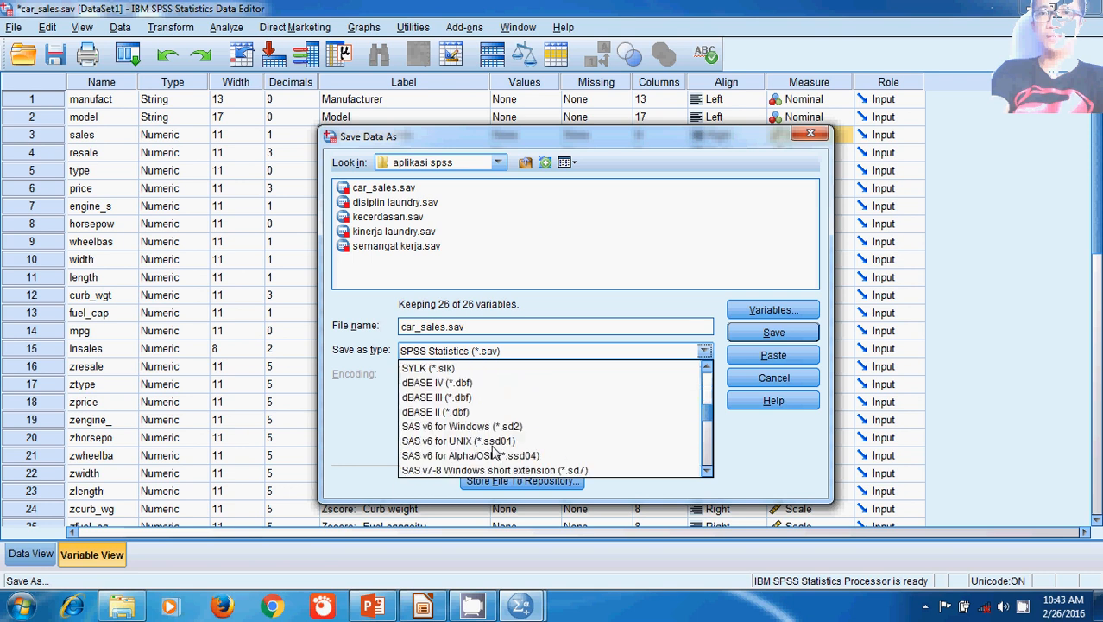
scroll(486, 451, up, 10)
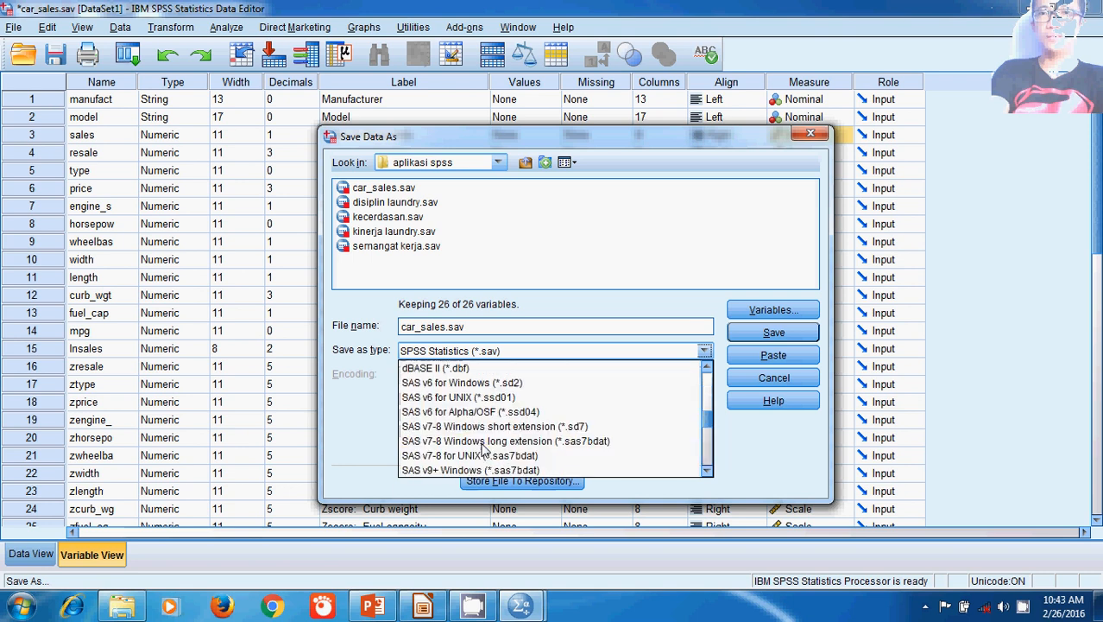
scroll(483, 449, down, 1)
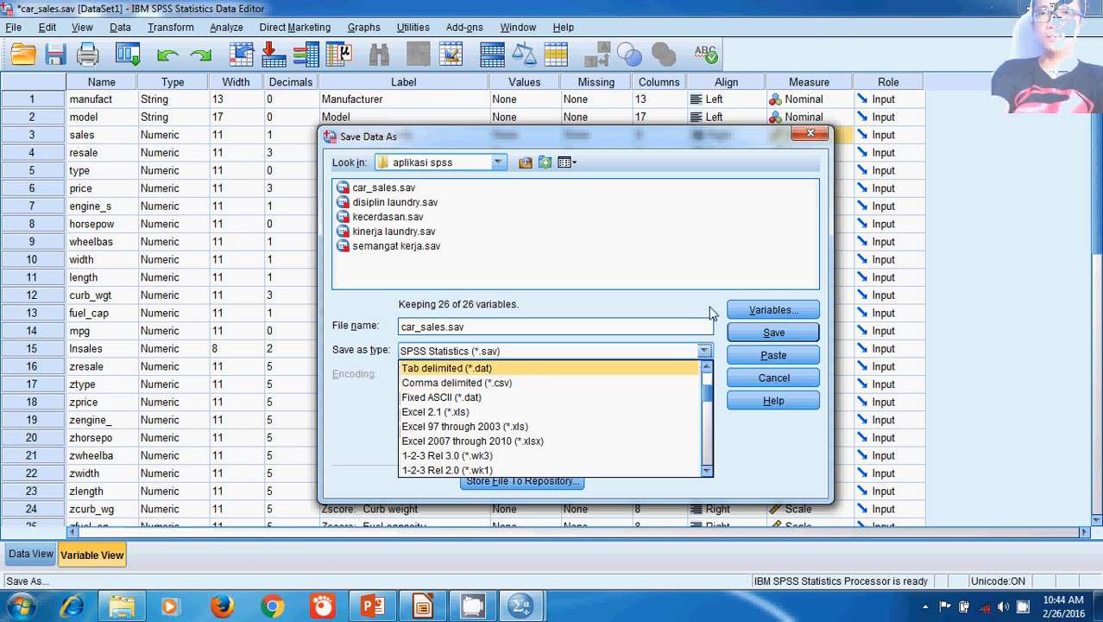
click(810, 136)
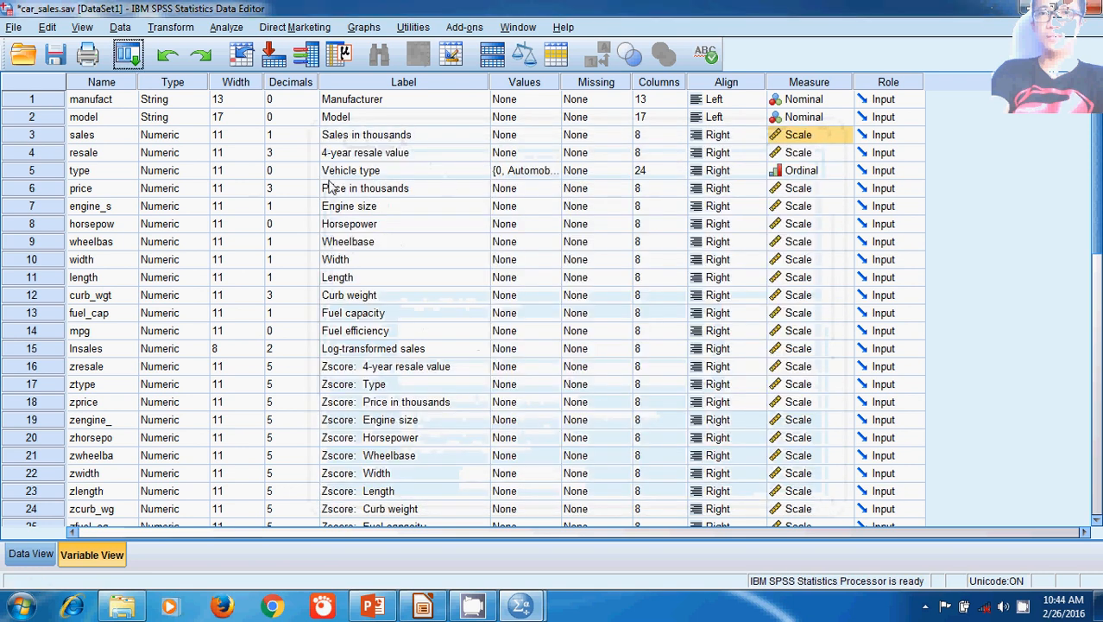
Step: Return to the case data of the car sales dataset
click(13, 27)
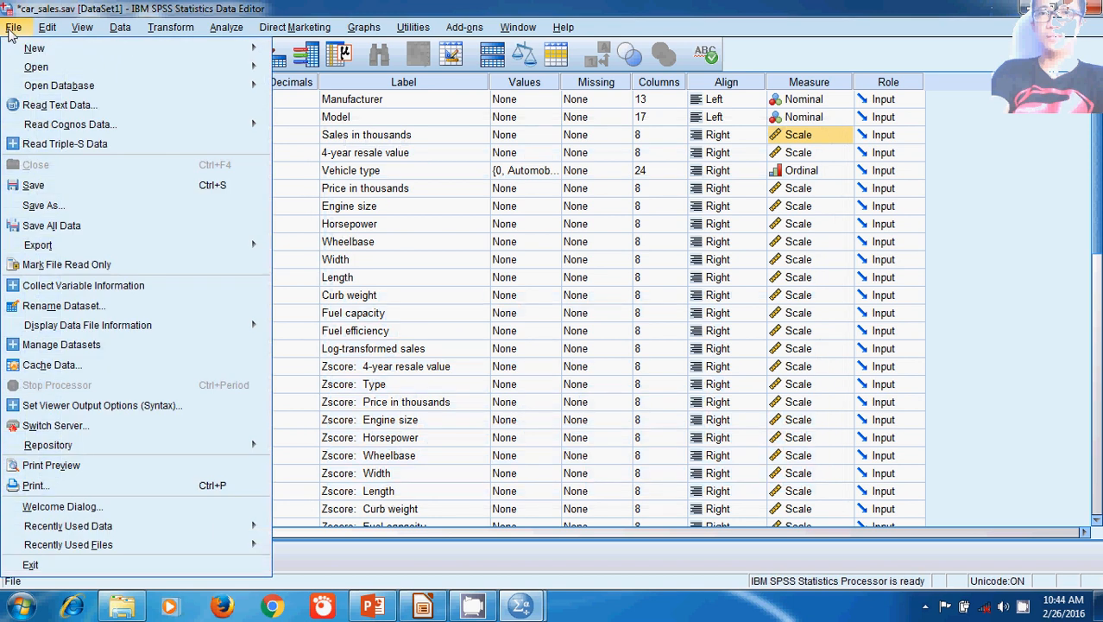
click(10, 31)
click(35, 554)
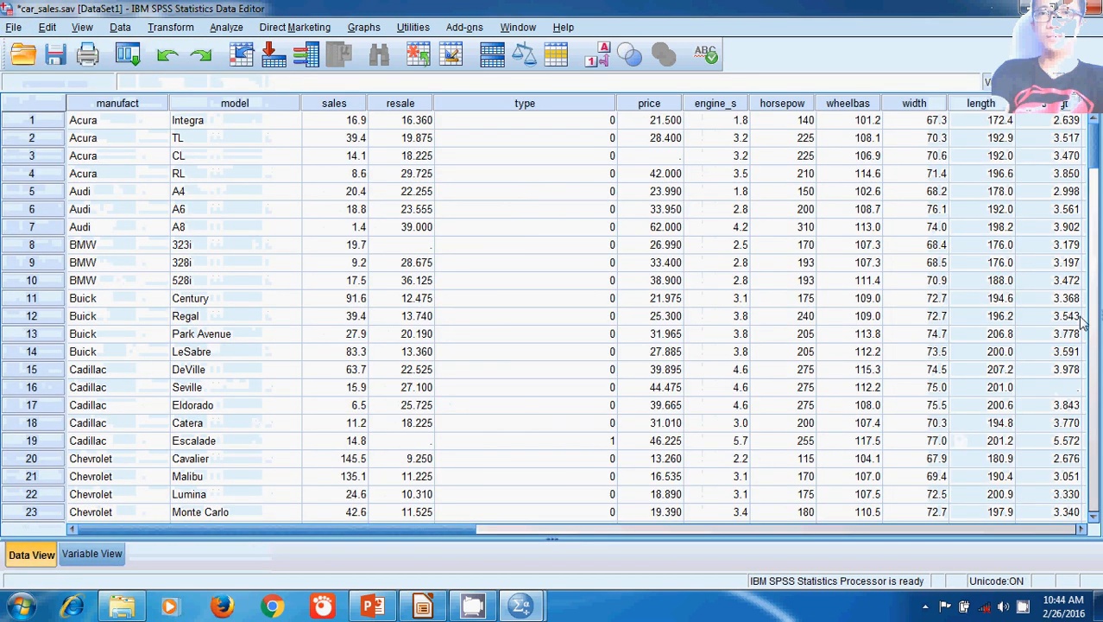
Step: Select the first manufacturer value in the case data and switch to the variable definitions
click(102, 125)
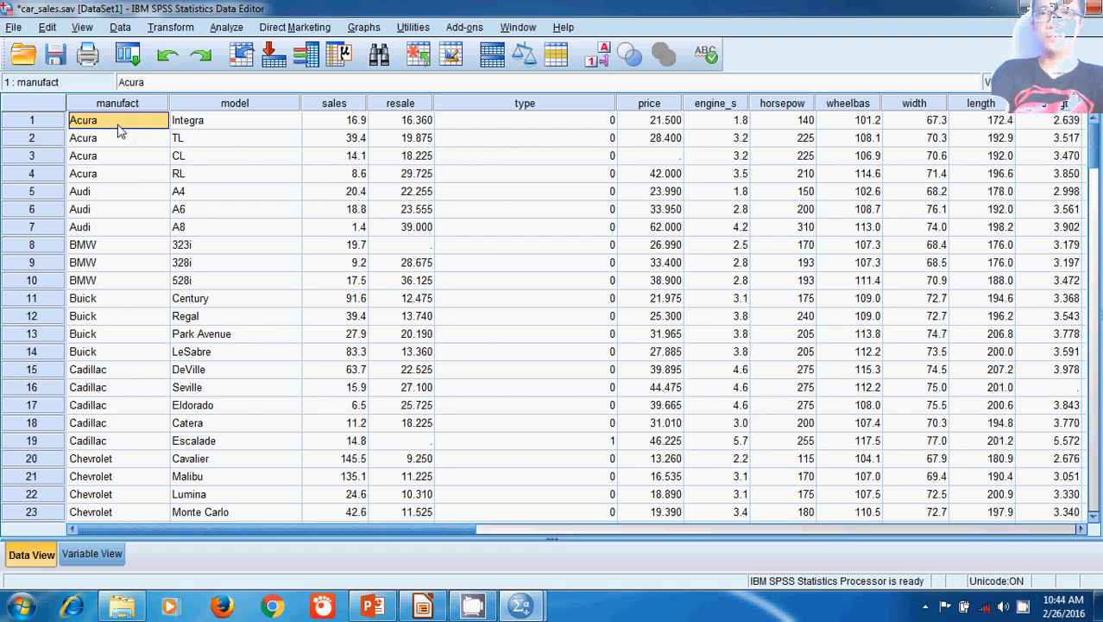
click(97, 557)
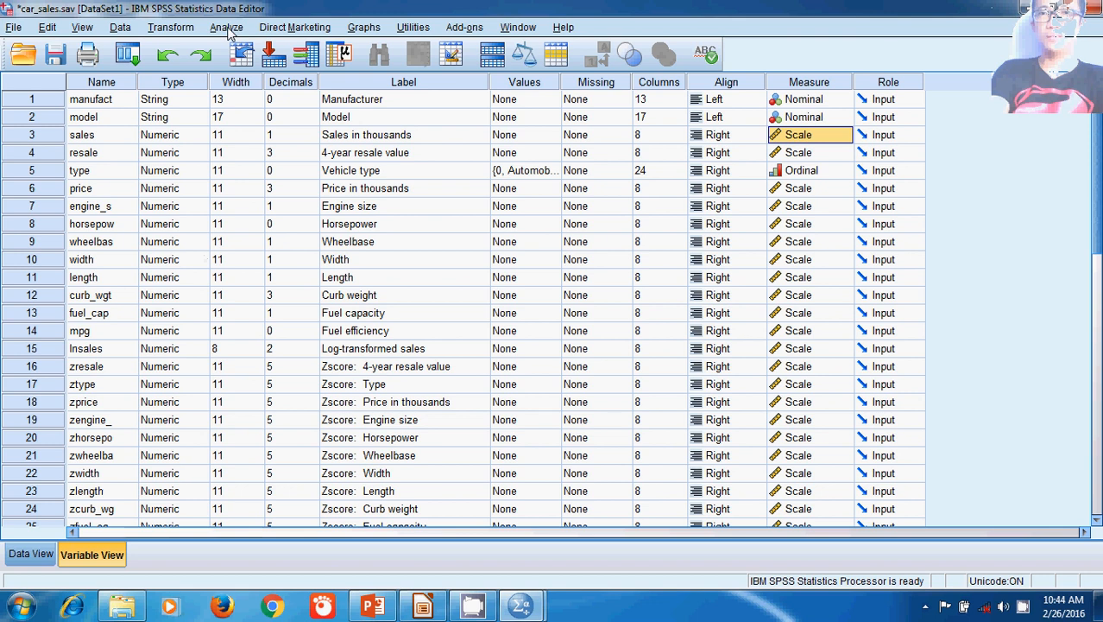
Step: Examine the available editing, viewing and add-on commands without running any of them
click(47, 27)
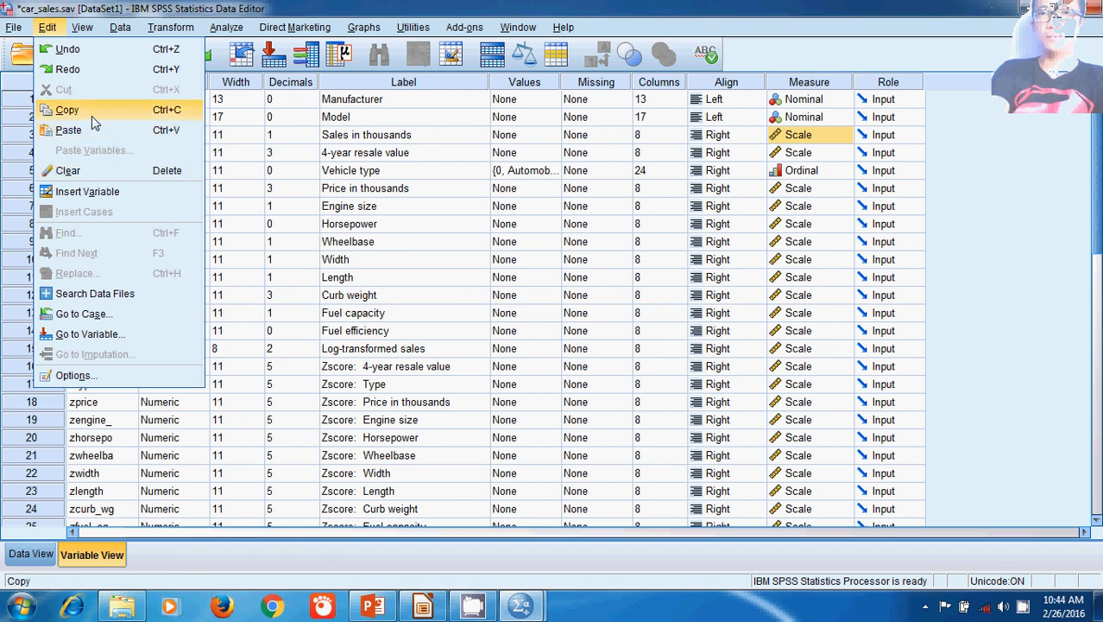
click(82, 27)
click(82, 27)
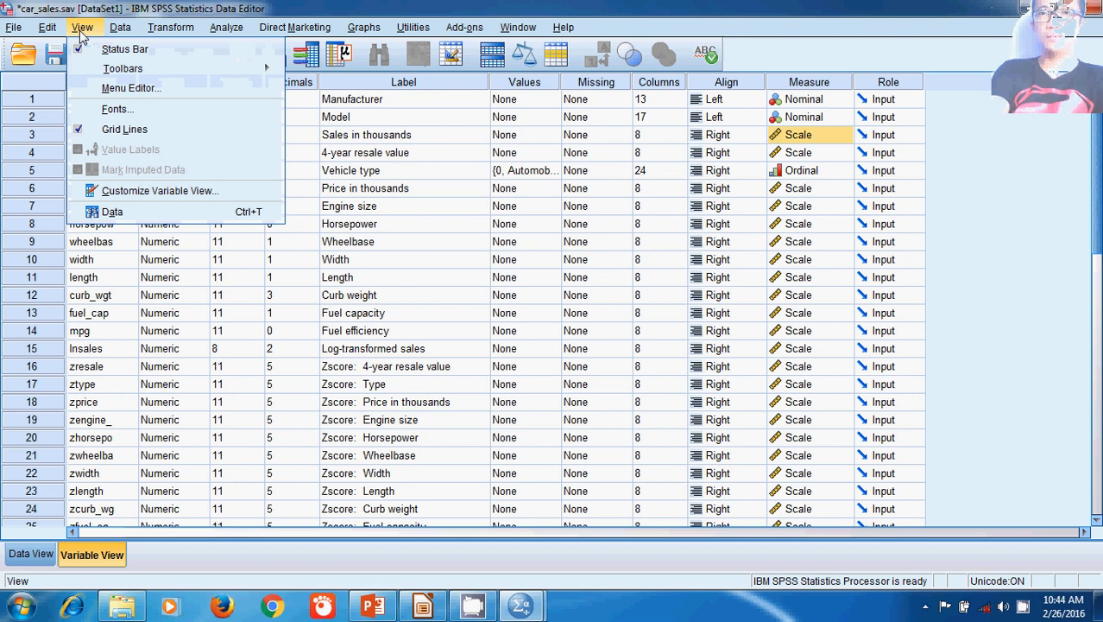
mouse_move(52, 30)
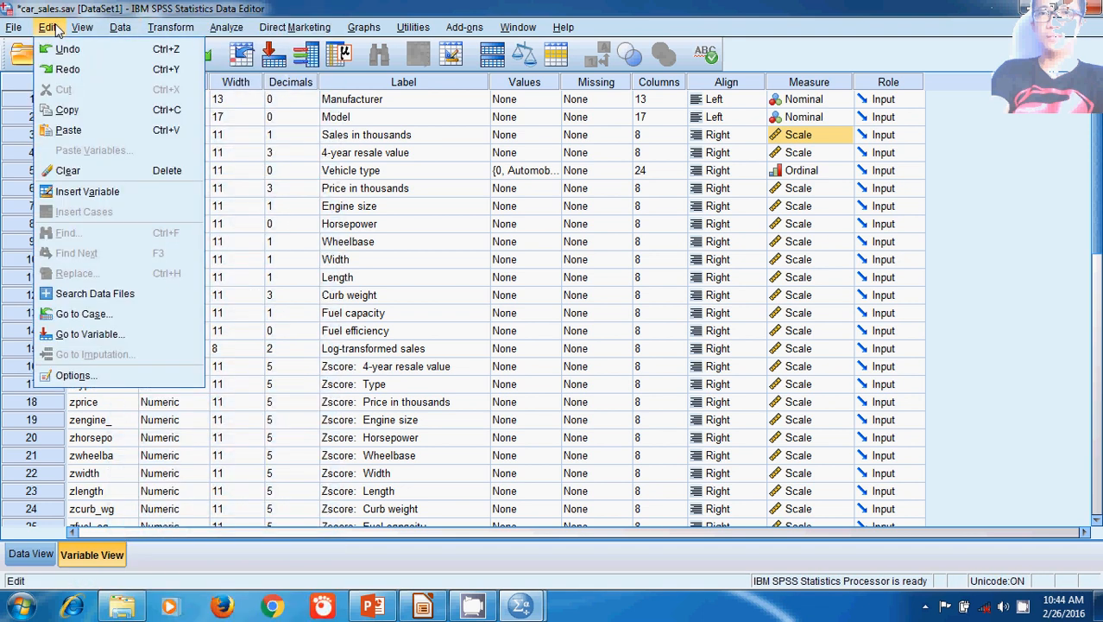
click(77, 11)
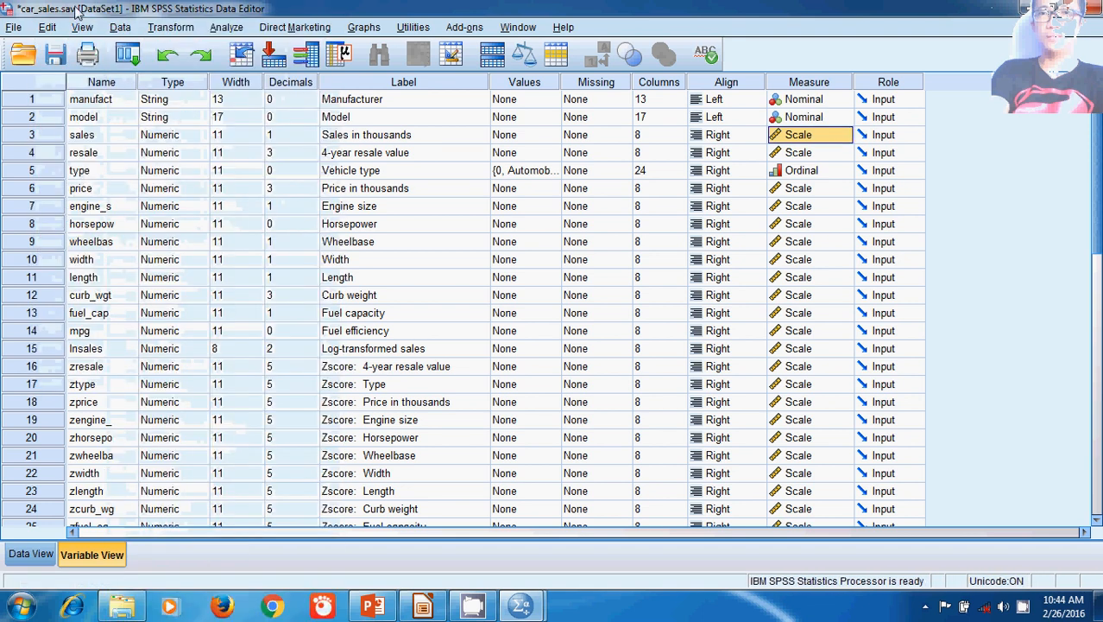
click(129, 29)
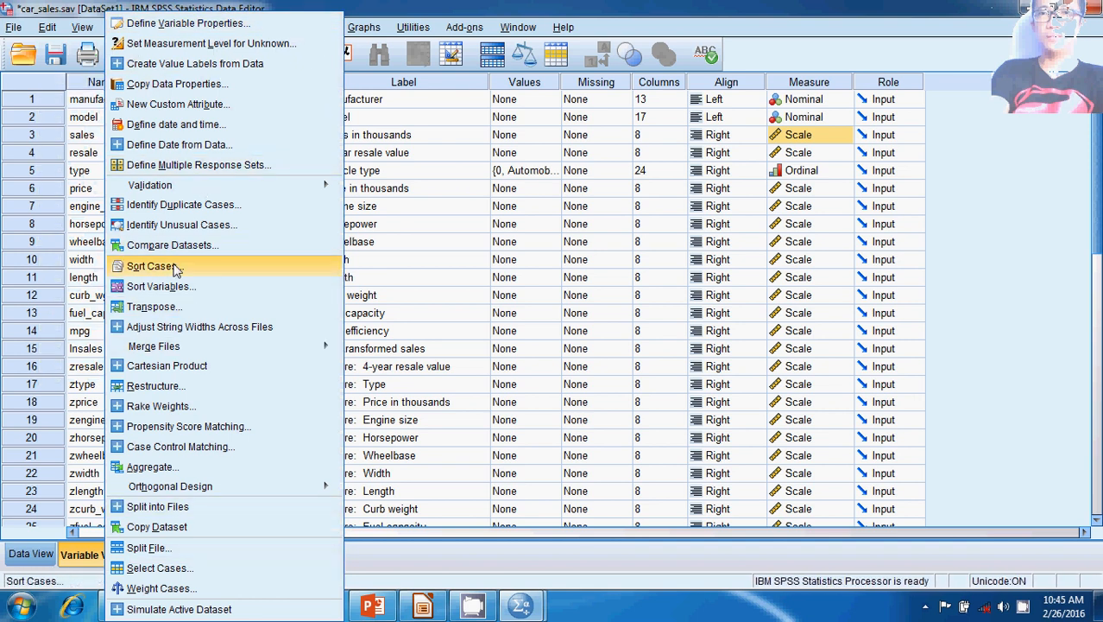
click(430, 4)
Step: Review the Compute Variable dialog among the transformation commands and close it without computing anything
click(180, 29)
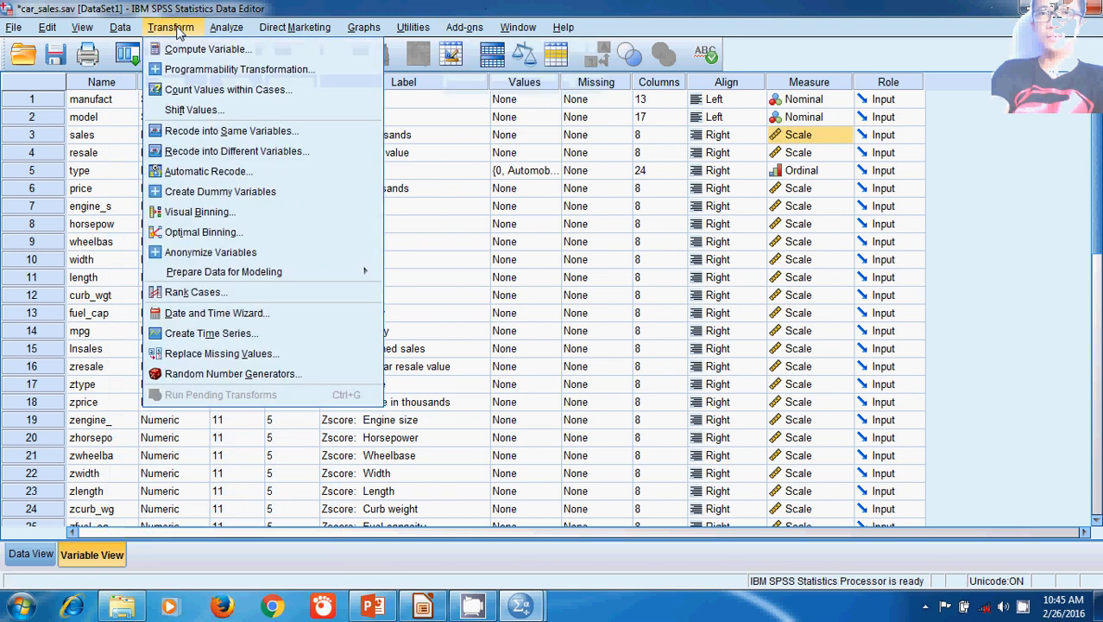
click(188, 49)
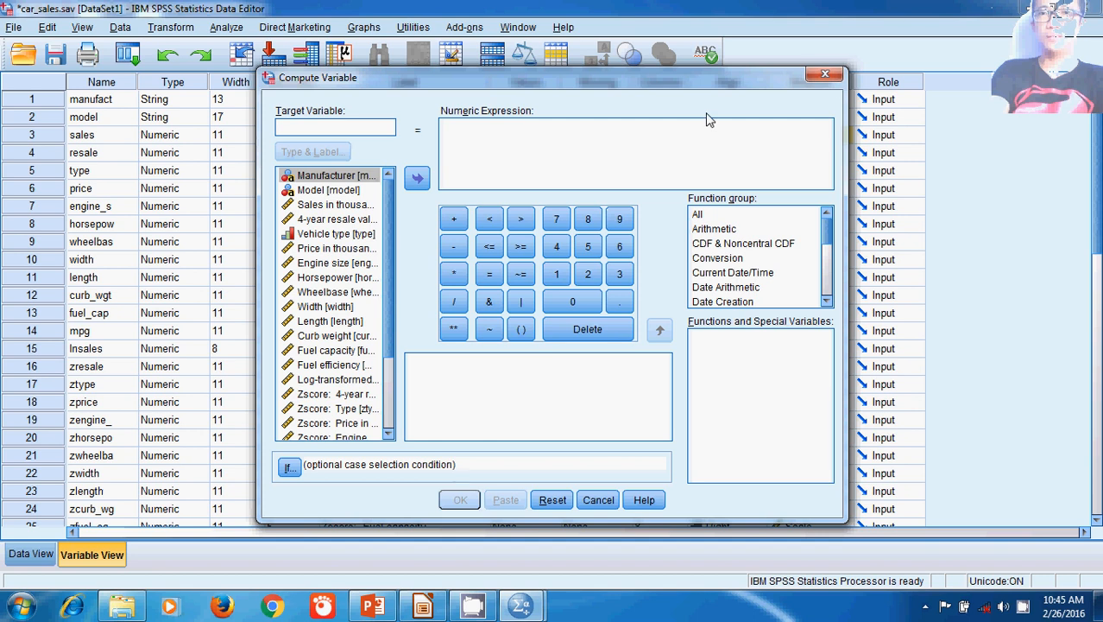
click(824, 75)
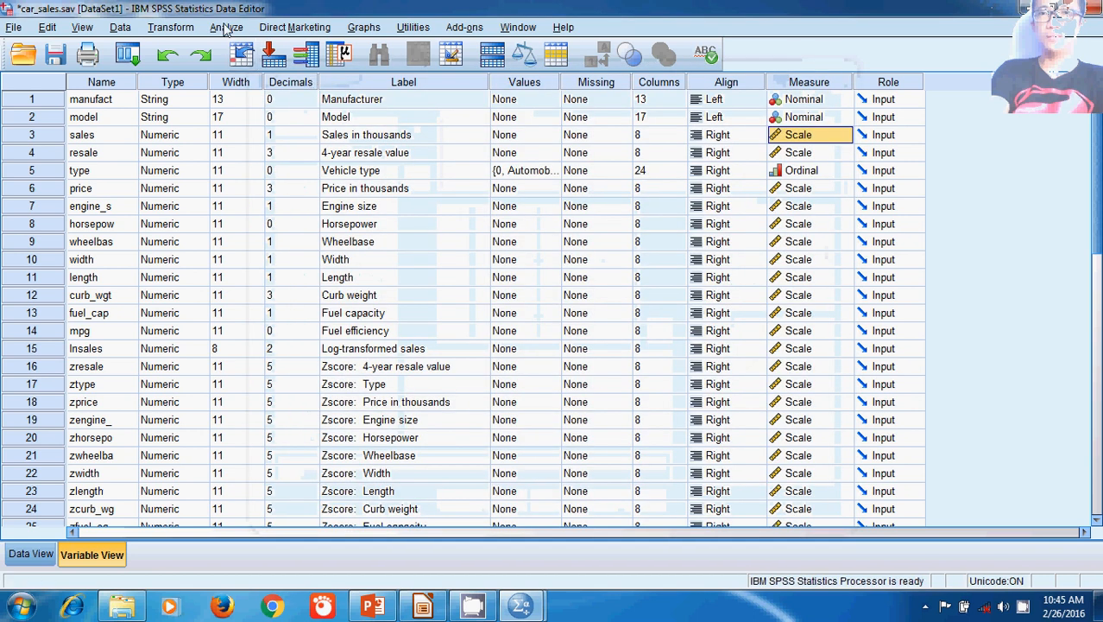
Step: Examine the statistical analysis procedures, including the available Regression types, without starting one
click(224, 27)
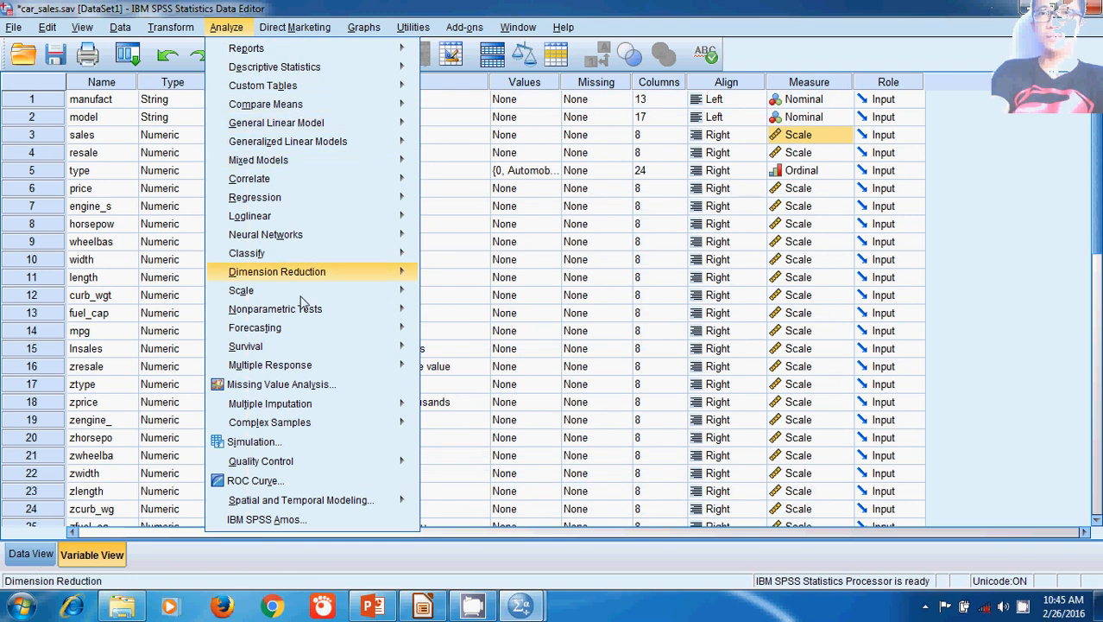
mouse_move(301, 55)
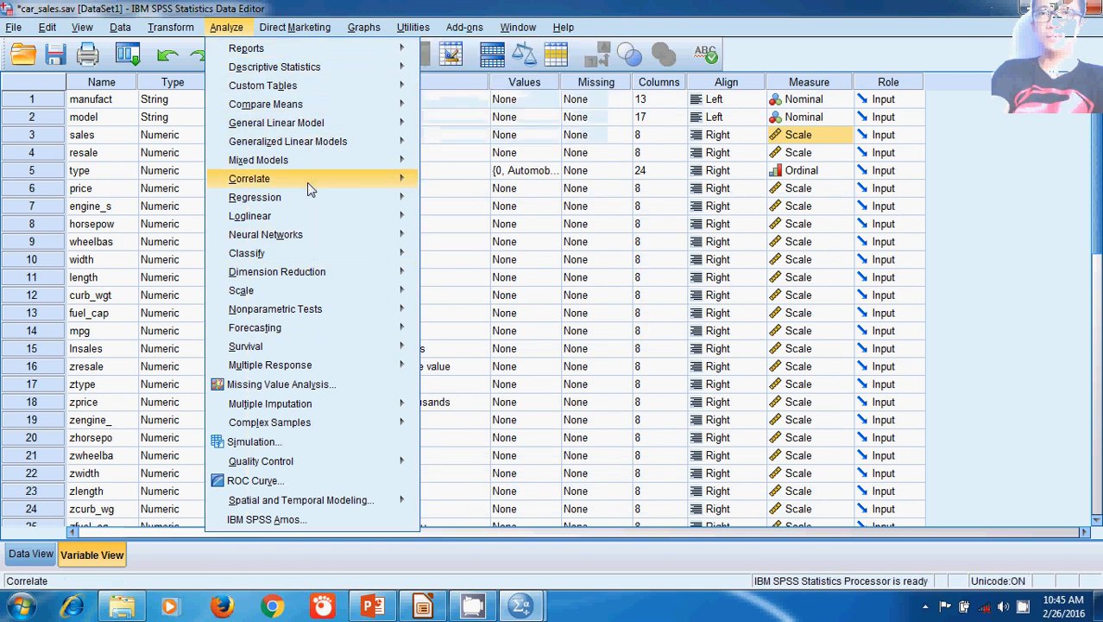
mouse_move(312, 201)
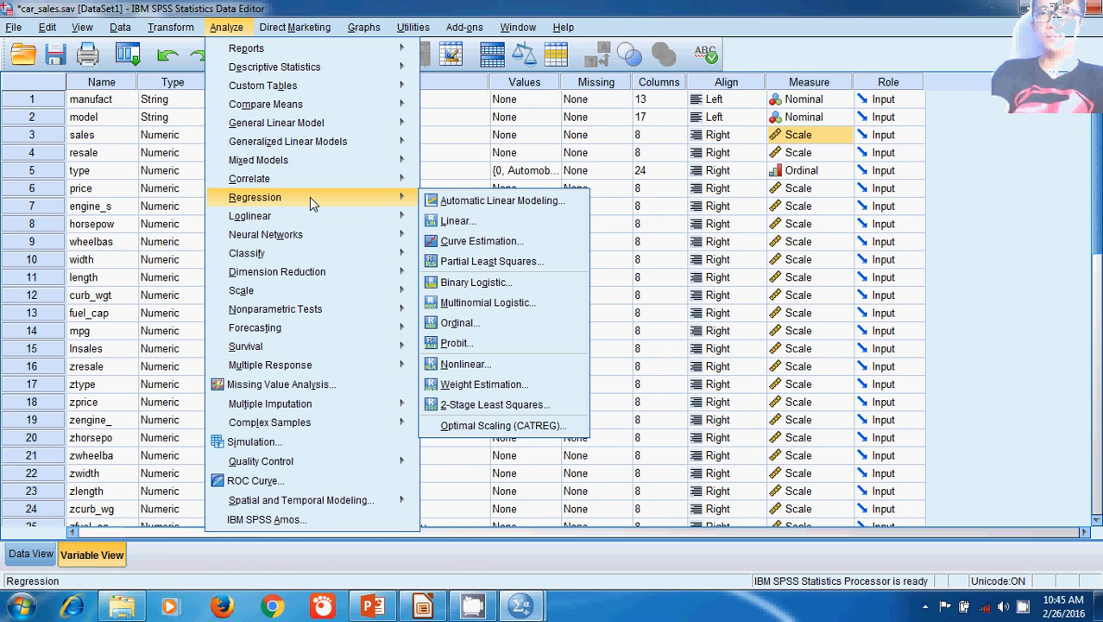
Step: Review the charting commands and the help resources without opening any of them
click(295, 27)
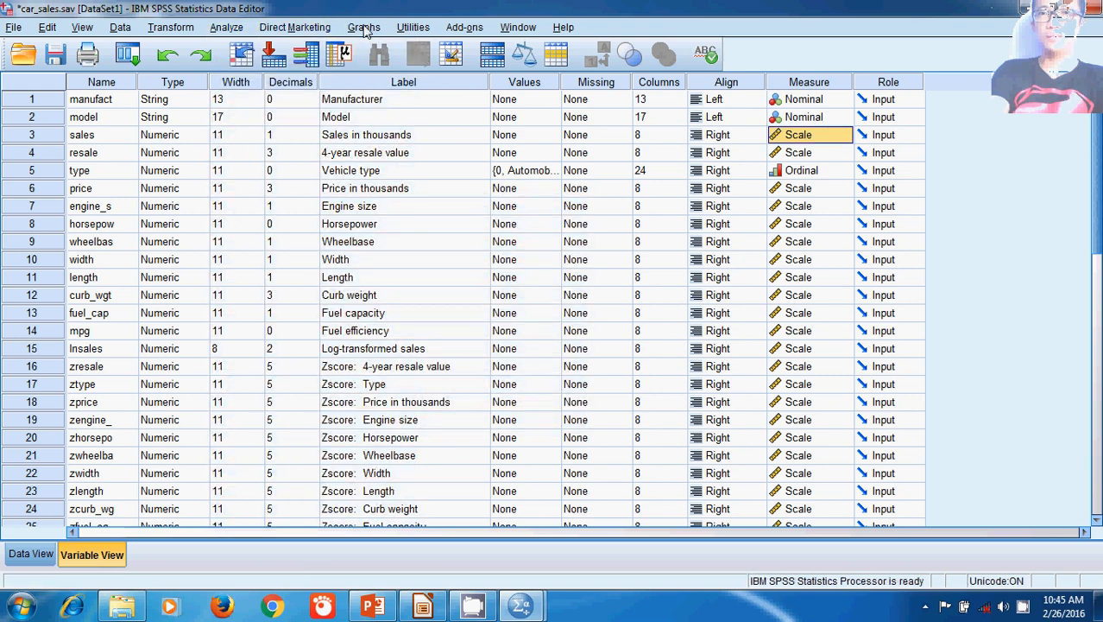
click(364, 28)
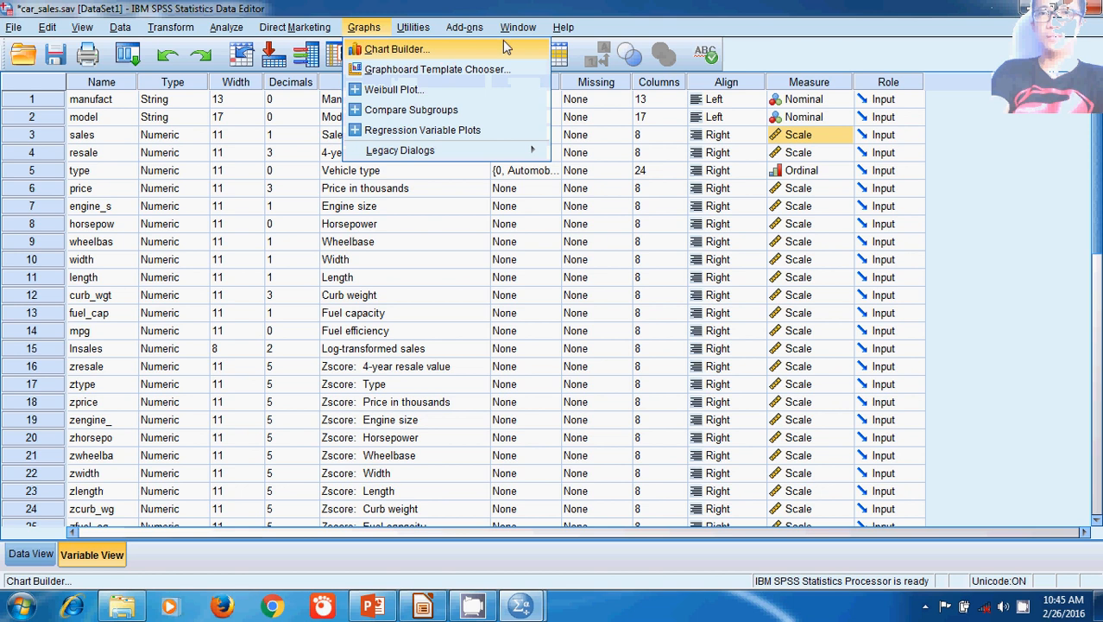
mouse_move(561, 29)
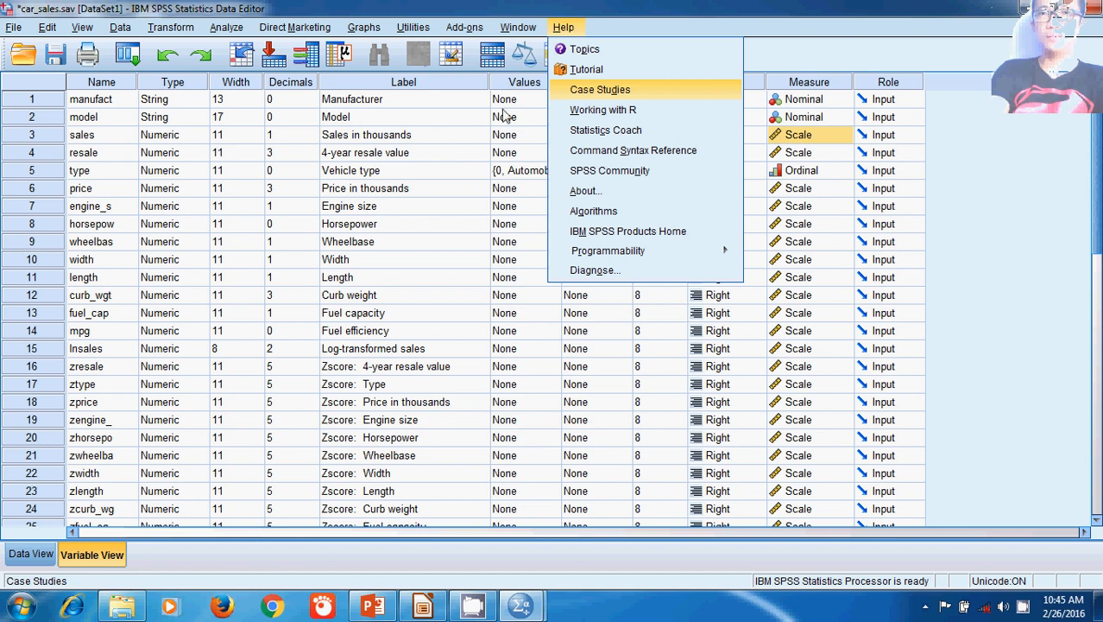
right_click(481, 609)
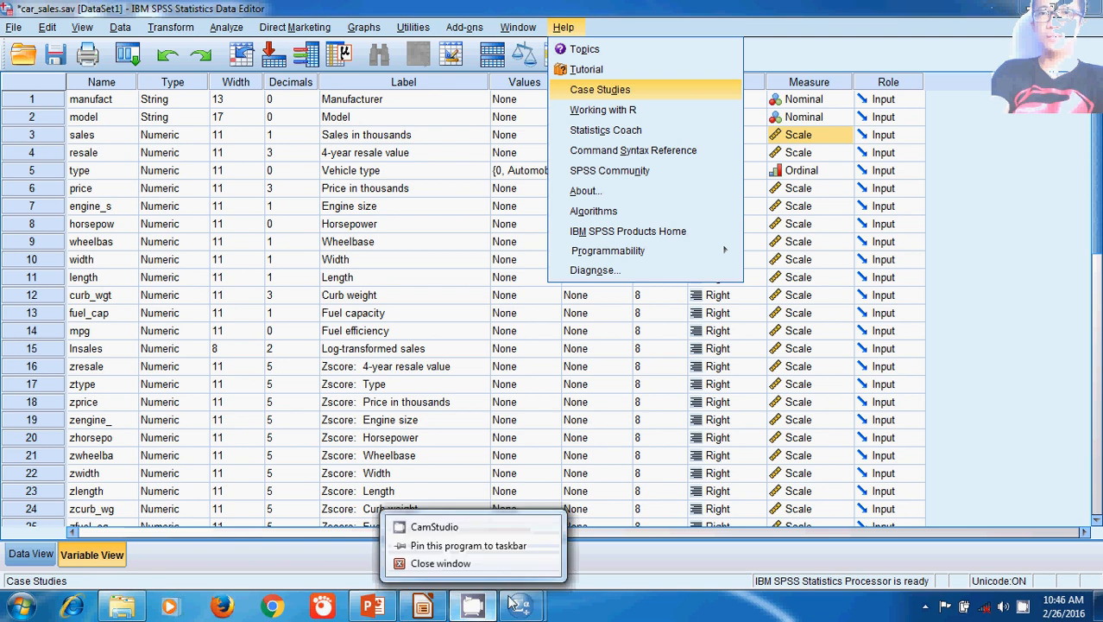